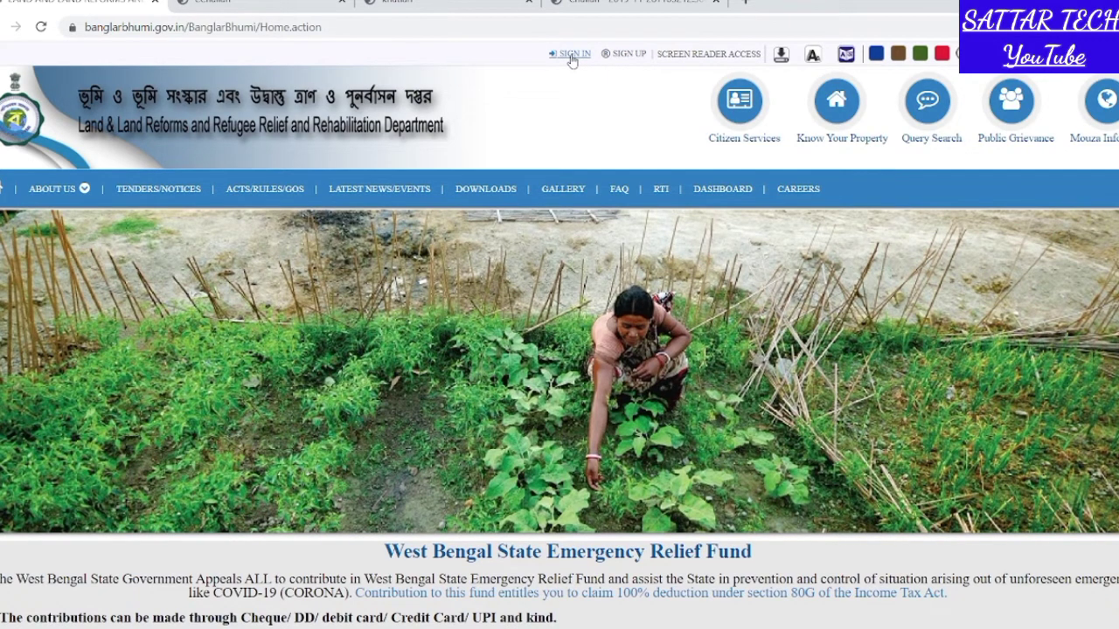
- Log in as a citizen with the saved mobile number and password plus the captcha
{"action": "left_click", "coordinate": [571, 55]}
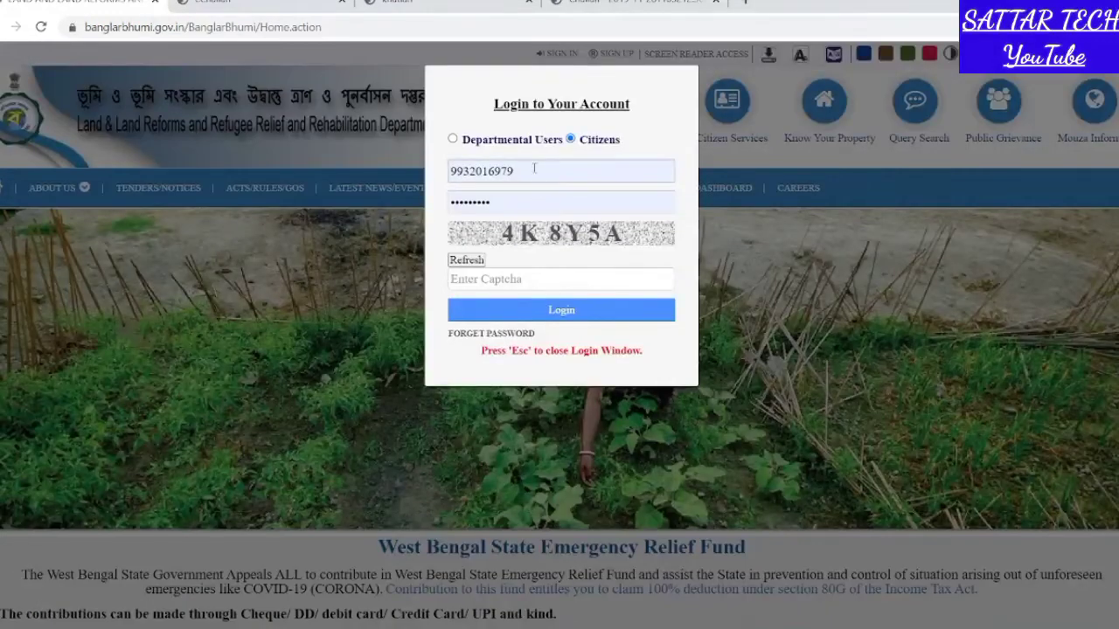
{"action": "left_click", "coordinate": [522, 200]}
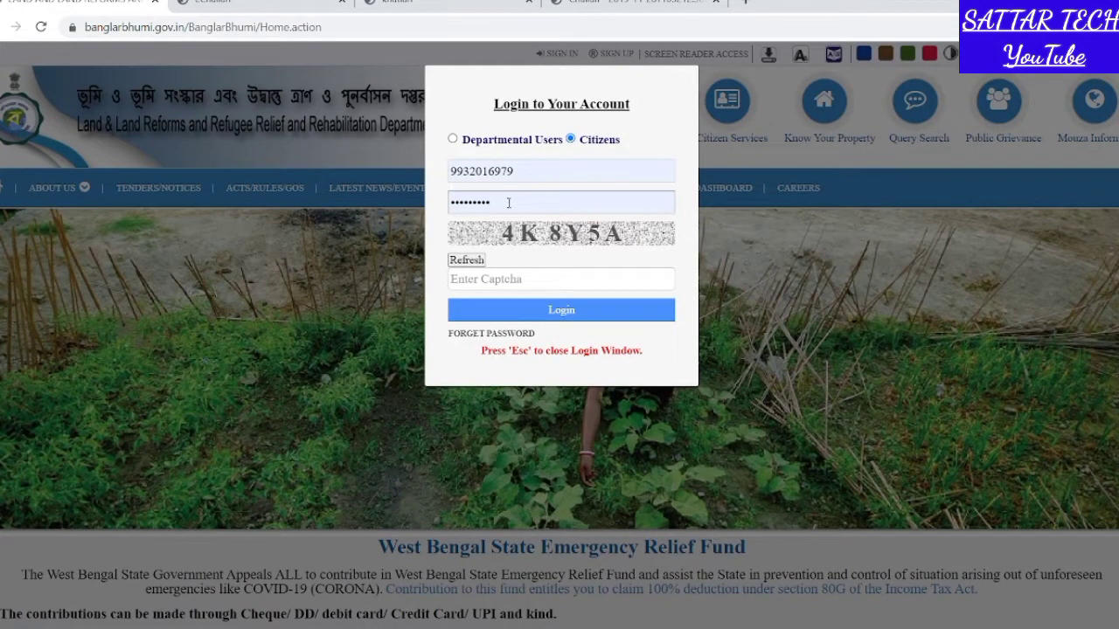
{"action": "left_click", "coordinate": [544, 172]}
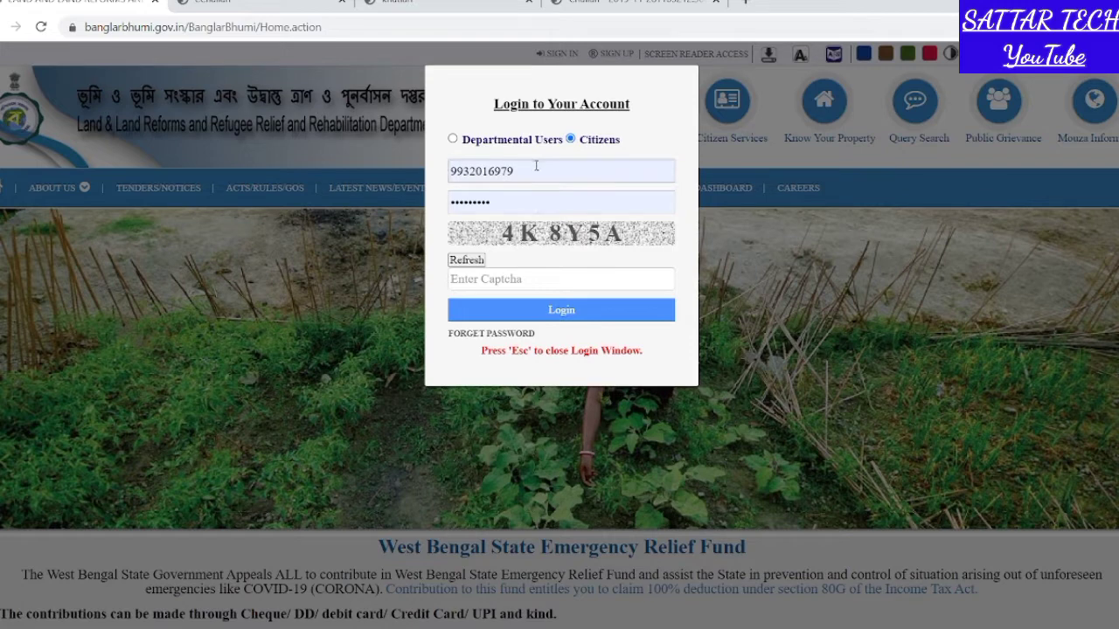
{"action": "left_click", "coordinate": [518, 278]}
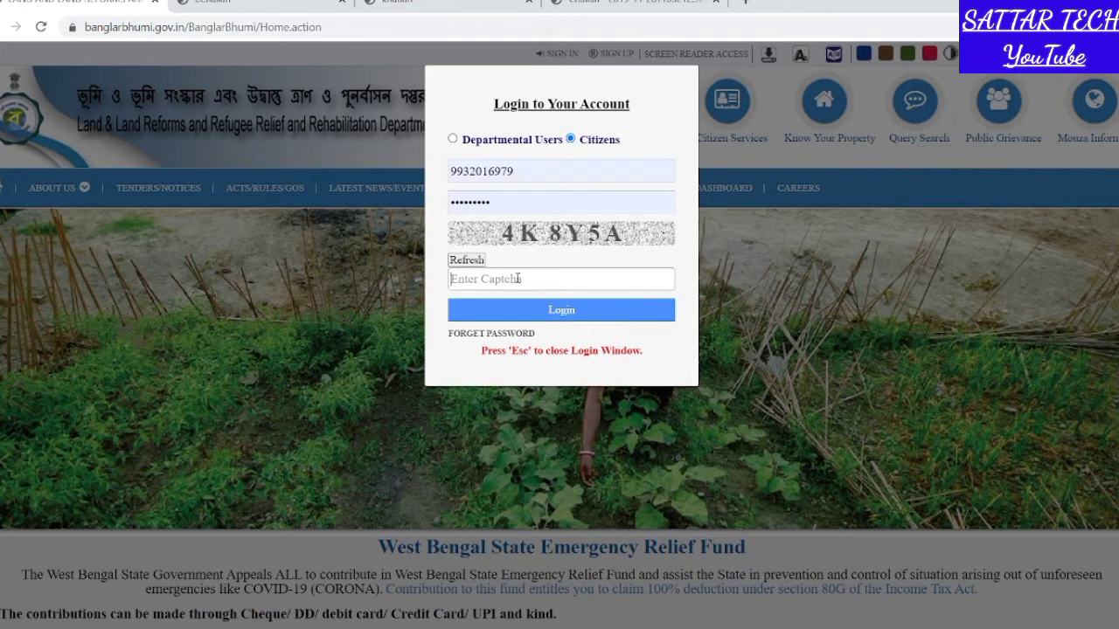
{"action": "type", "text": "4K8"}
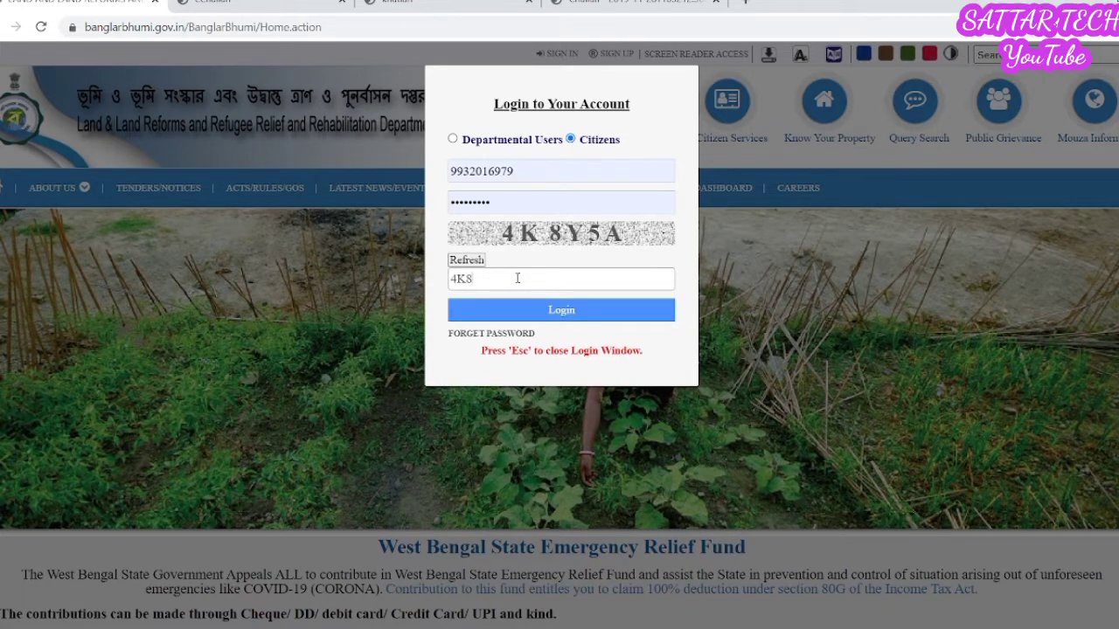
{"action": "type", "text": "Y5A"}
{"action": "left_click", "coordinate": [533, 310]}
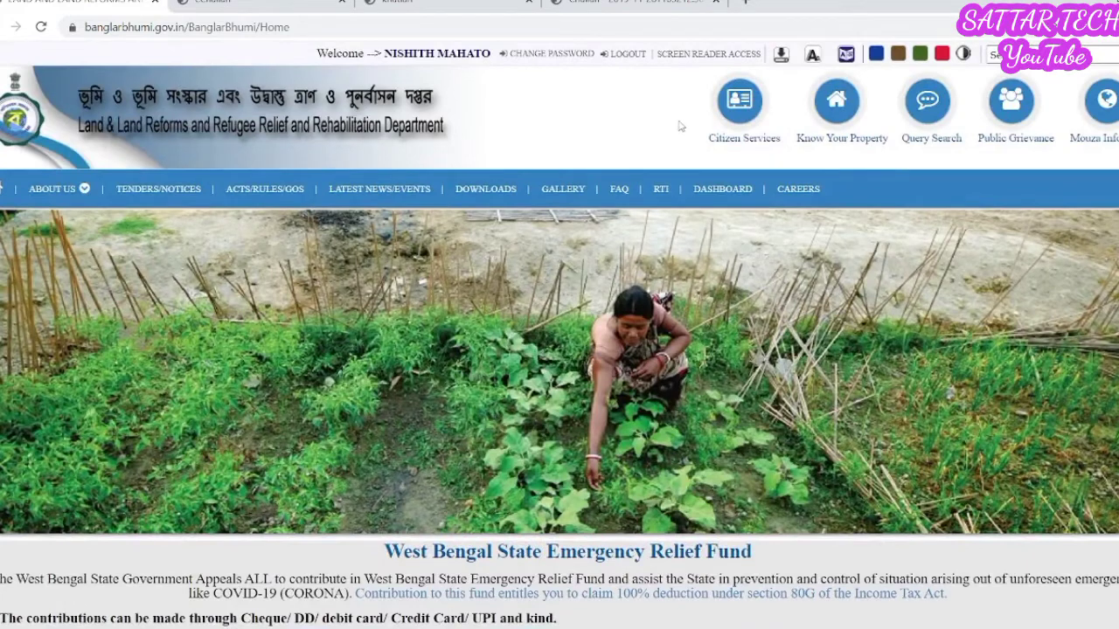
- Open ROR Request under Citizen Services > Service Delivery
{"action": "left_click", "coordinate": [745, 109]}
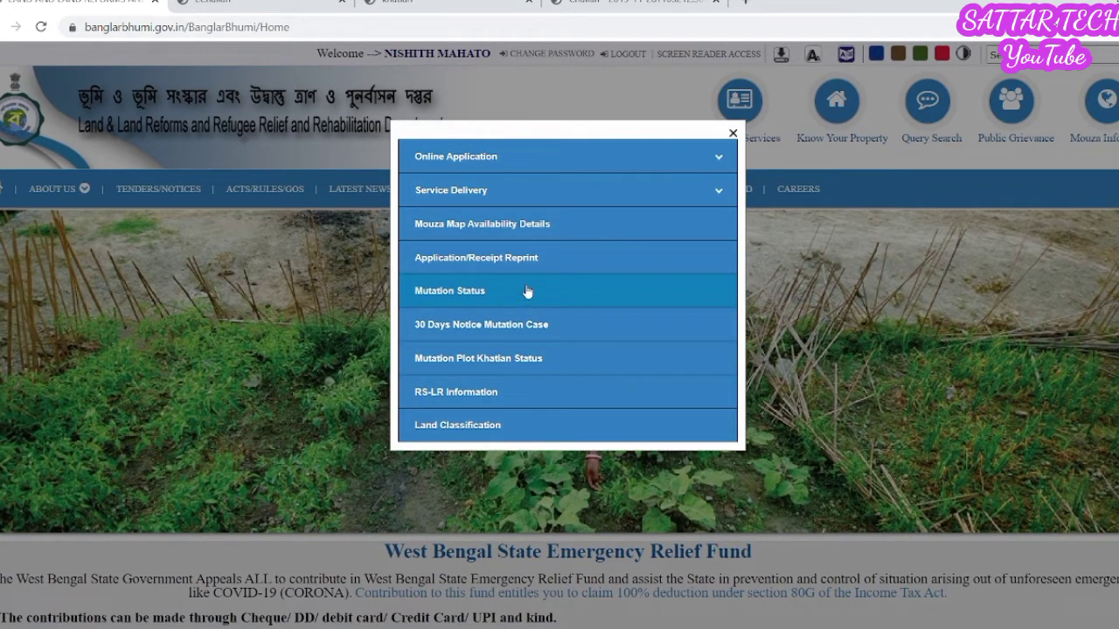
{"action": "left_click", "coordinate": [540, 202]}
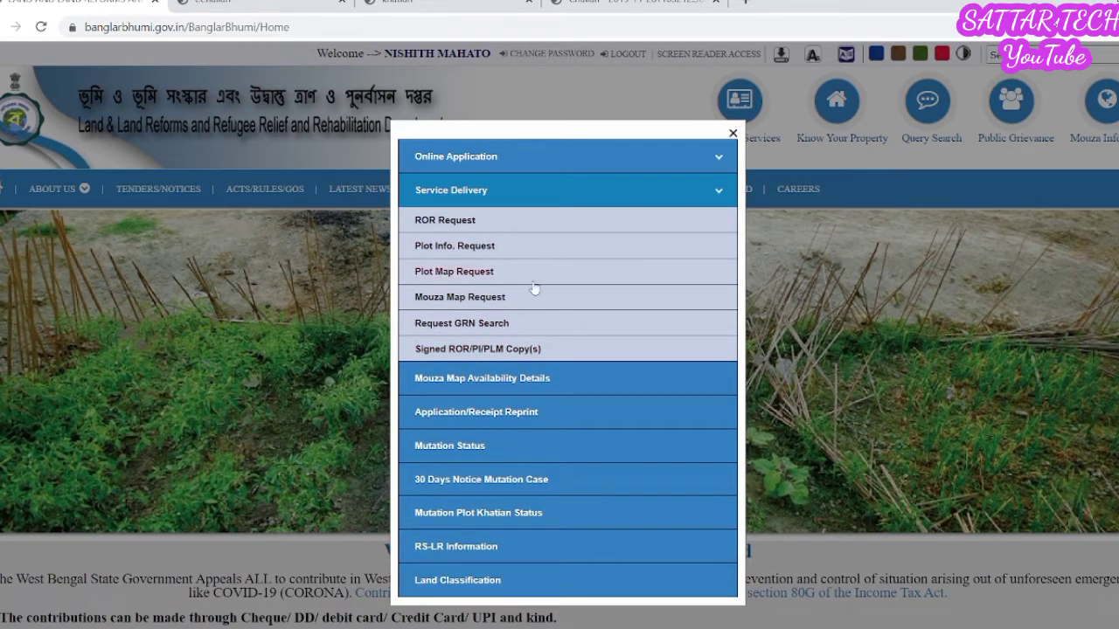
{"action": "left_click", "coordinate": [453, 230]}
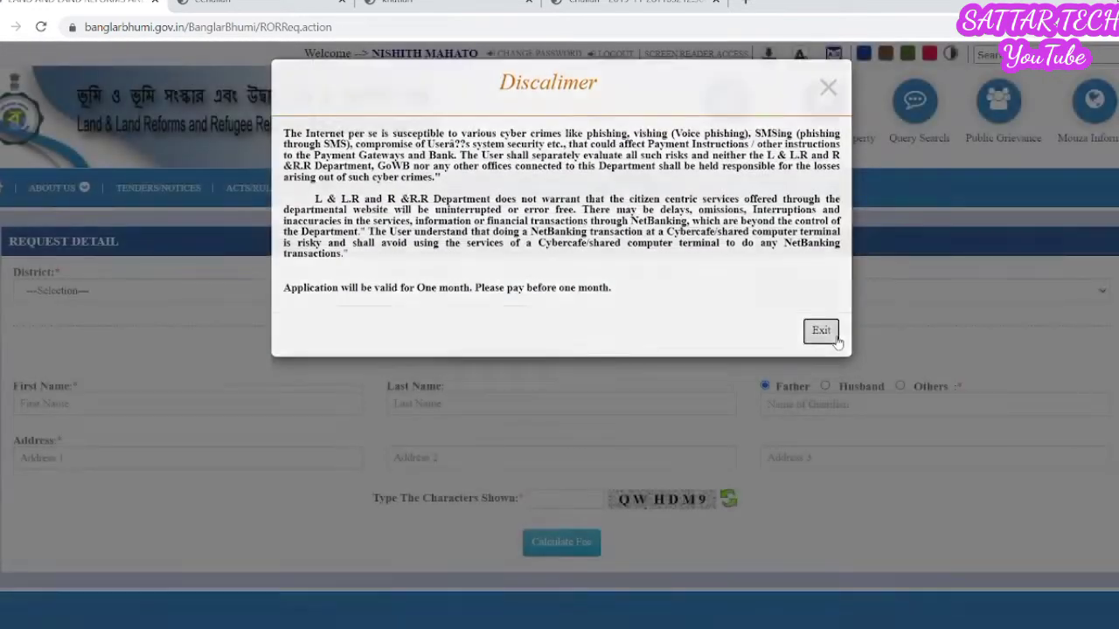
- Dismiss the disclaimer and set the District to [14] পুরুলিয়া
{"action": "left_click", "coordinate": [822, 337]}
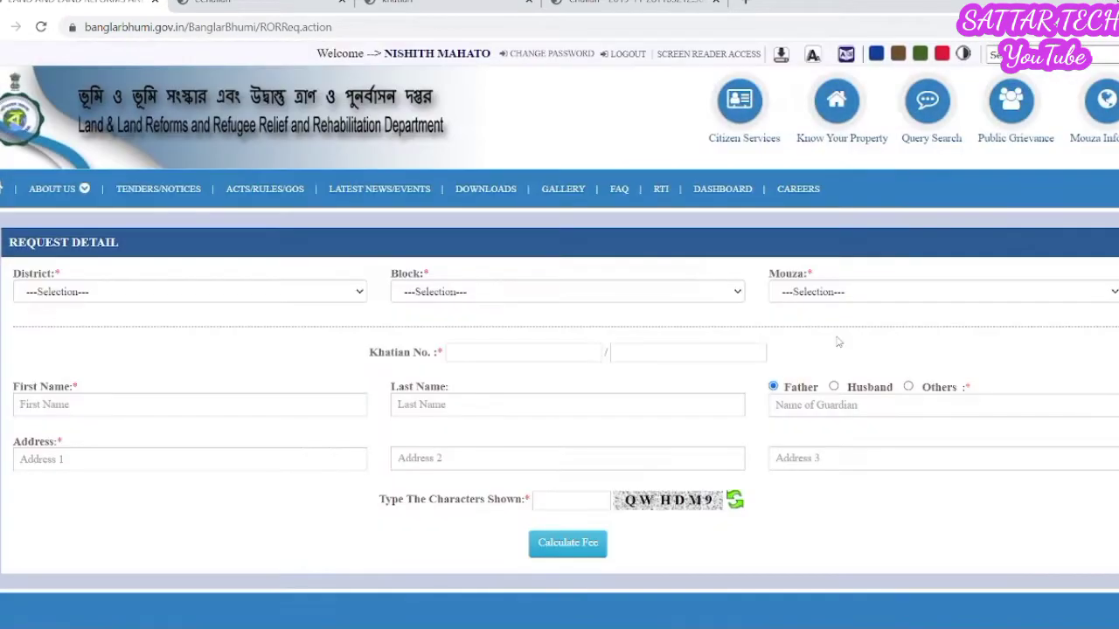
{"action": "left_click", "coordinate": [214, 297]}
{"action": "left_click", "coordinate": [214, 297]}
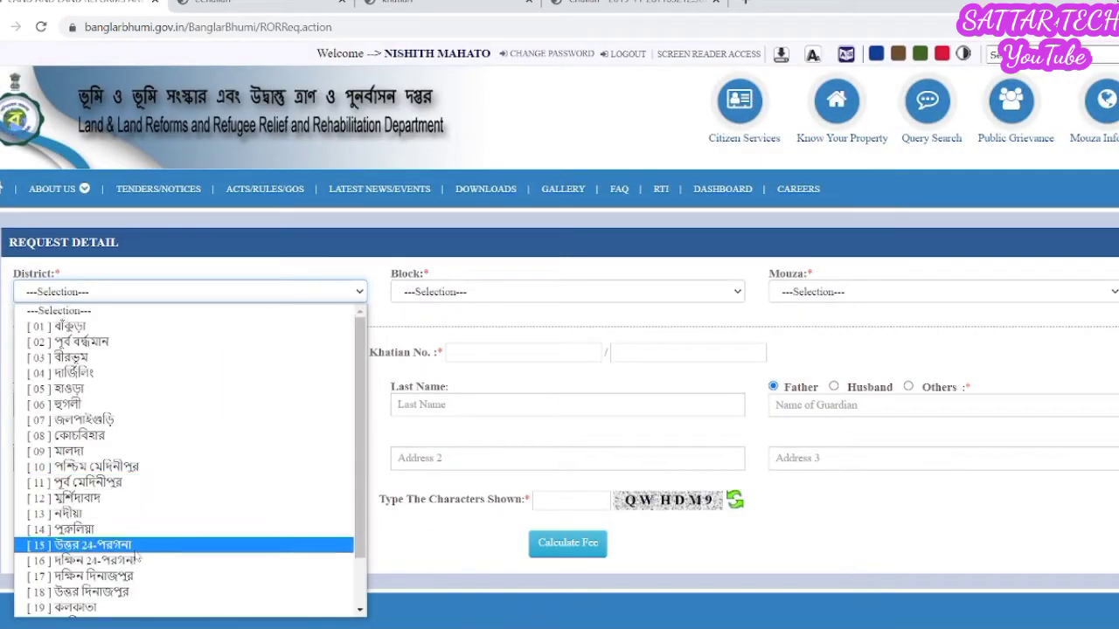
{"action": "left_click", "coordinate": [130, 523]}
{"action": "left_click", "coordinate": [159, 294]}
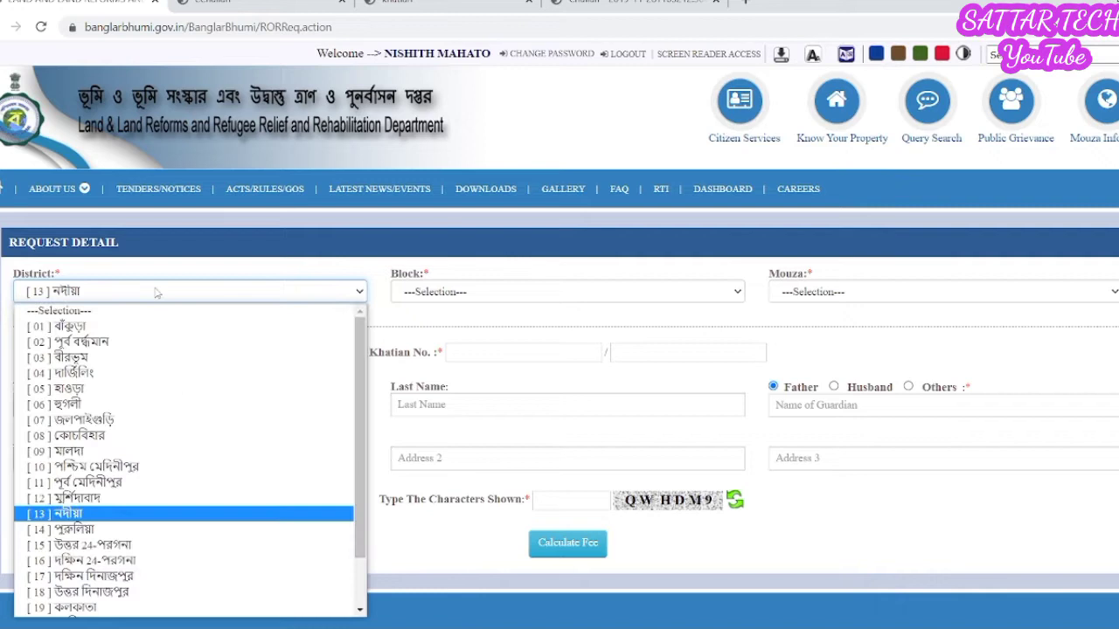
{"action": "left_click", "coordinate": [100, 532]}
- Set the Block to [09] বলরামপুর and the Mouza to [054] গেঁড়িয়া
{"action": "left_click", "coordinate": [520, 294]}
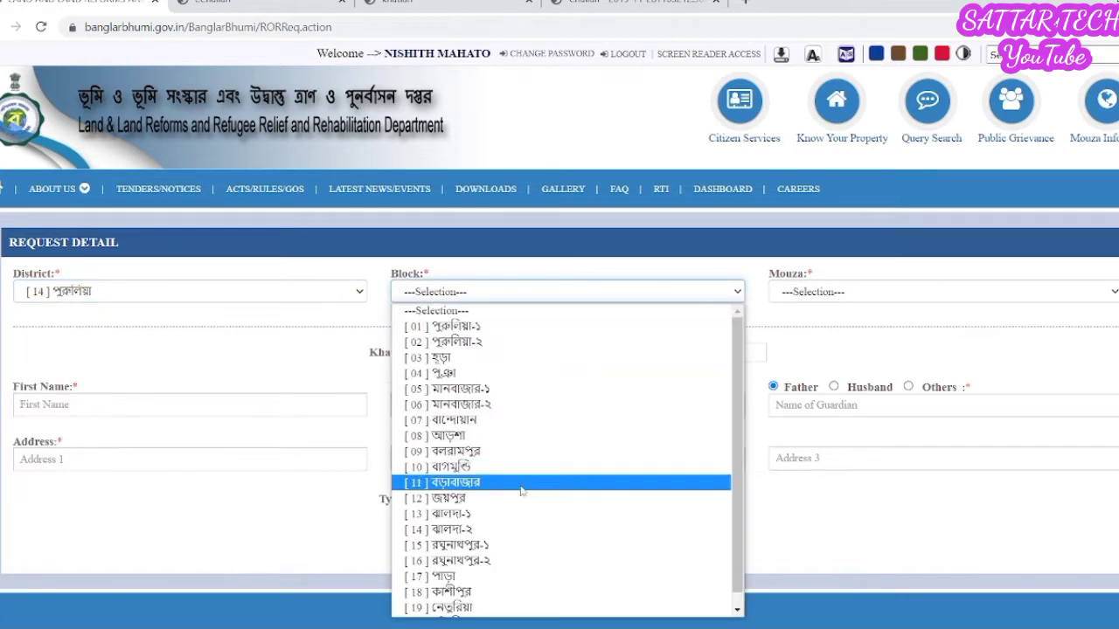
{"action": "left_click", "coordinate": [487, 451]}
{"action": "left_click", "coordinate": [941, 289]}
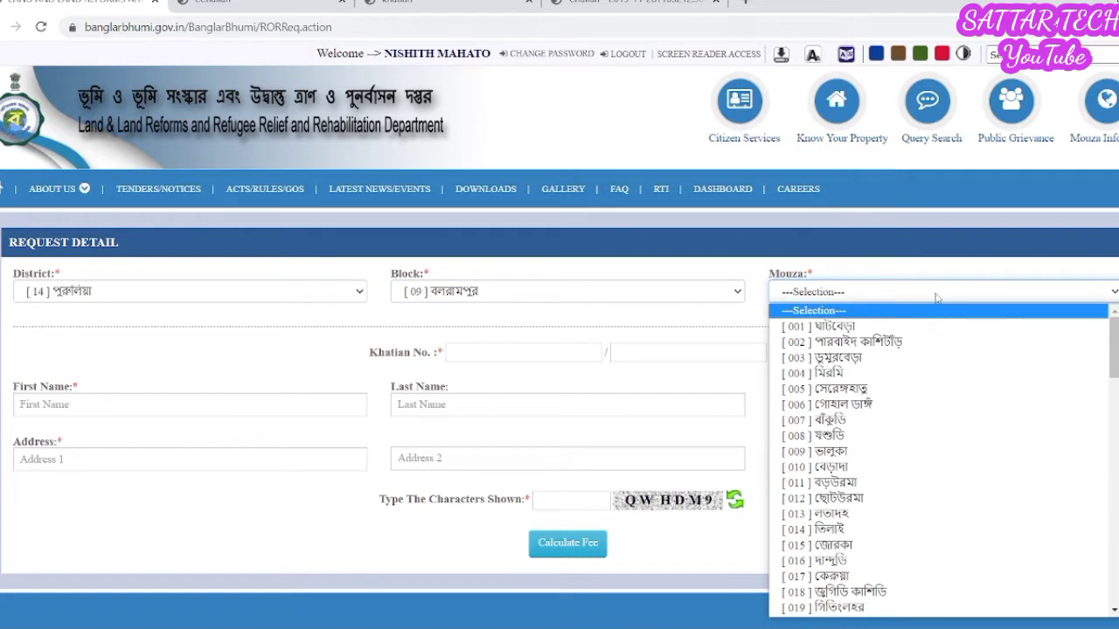
{"action": "scroll", "coordinate": [883, 570], "scroll_direction": "down", "scroll_amount": 5}
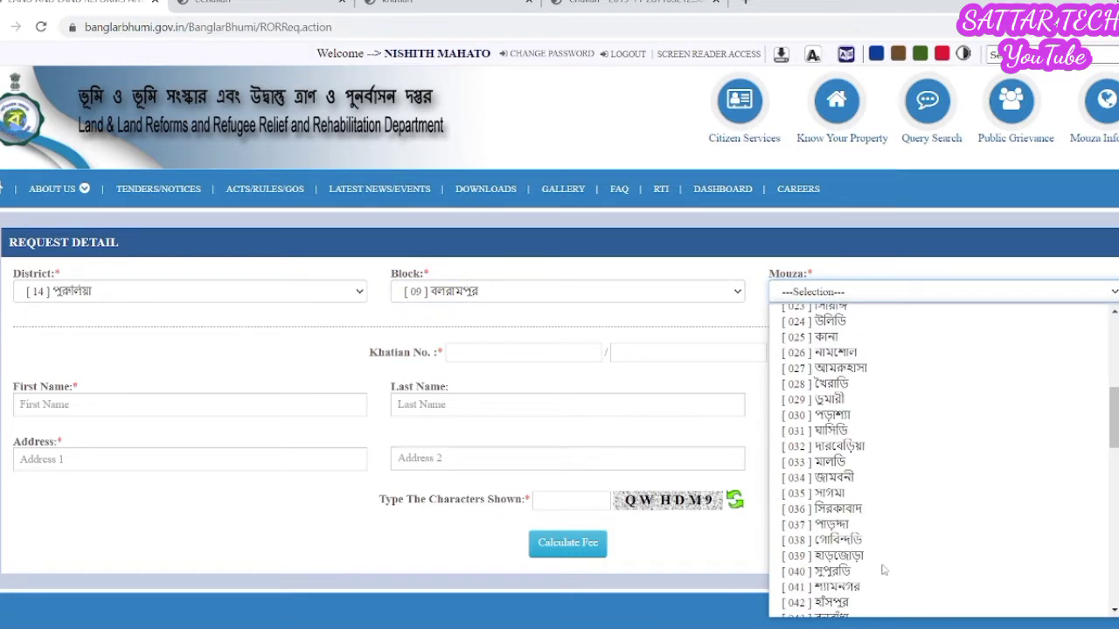
{"action": "scroll", "coordinate": [881, 568], "scroll_direction": "down", "scroll_amount": 6}
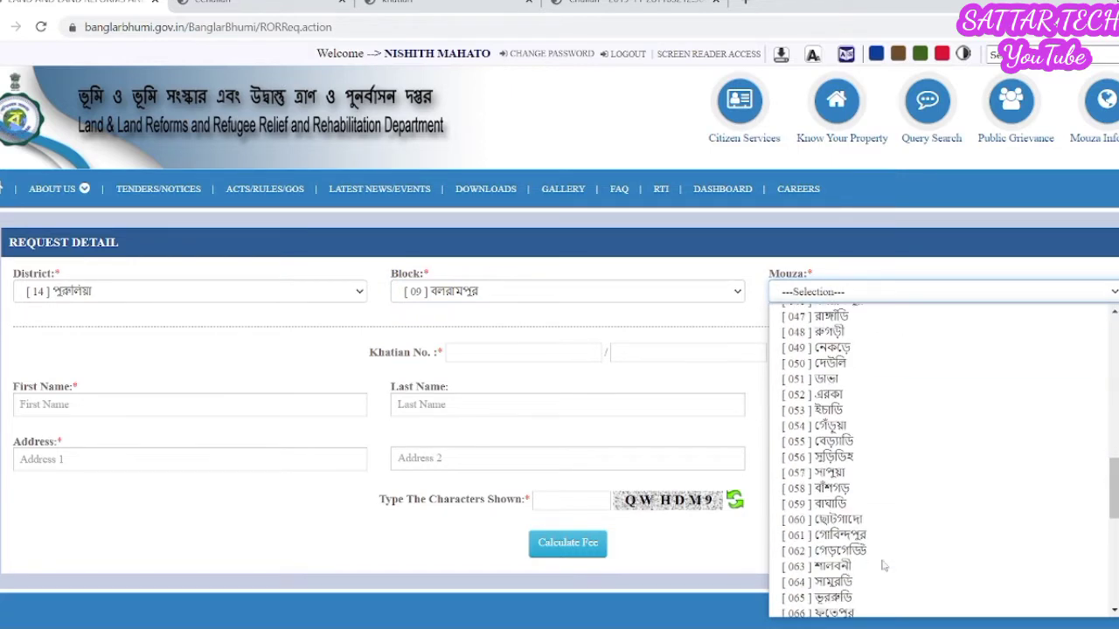
{"action": "left_click", "coordinate": [862, 426]}
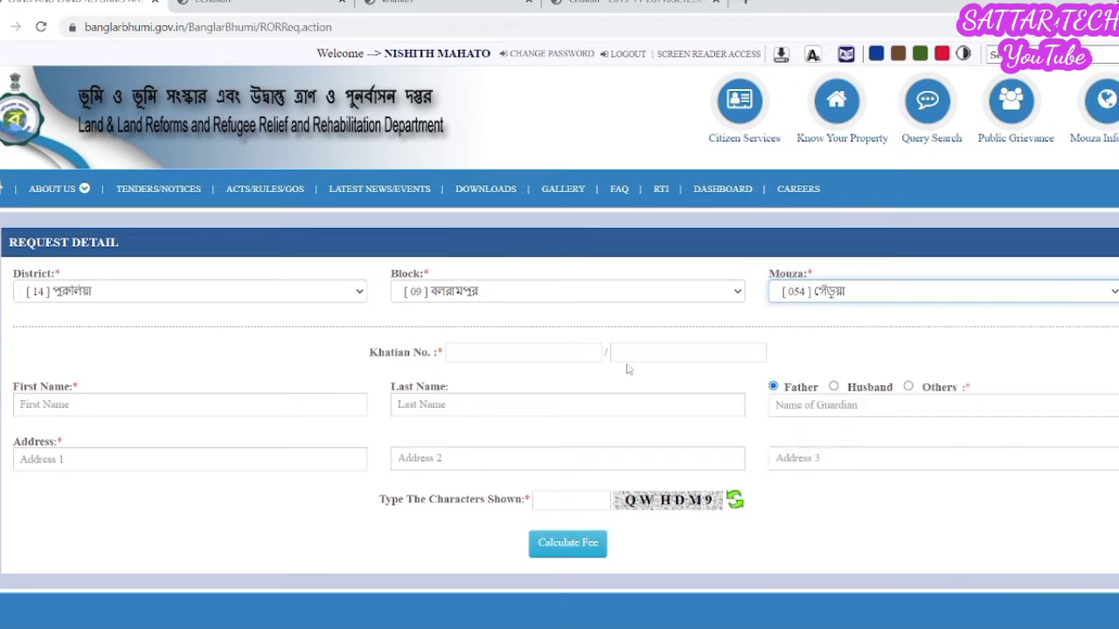
- Enter khatian number 1883, leaving the second khatian box empty
{"action": "left_click", "coordinate": [508, 353]}
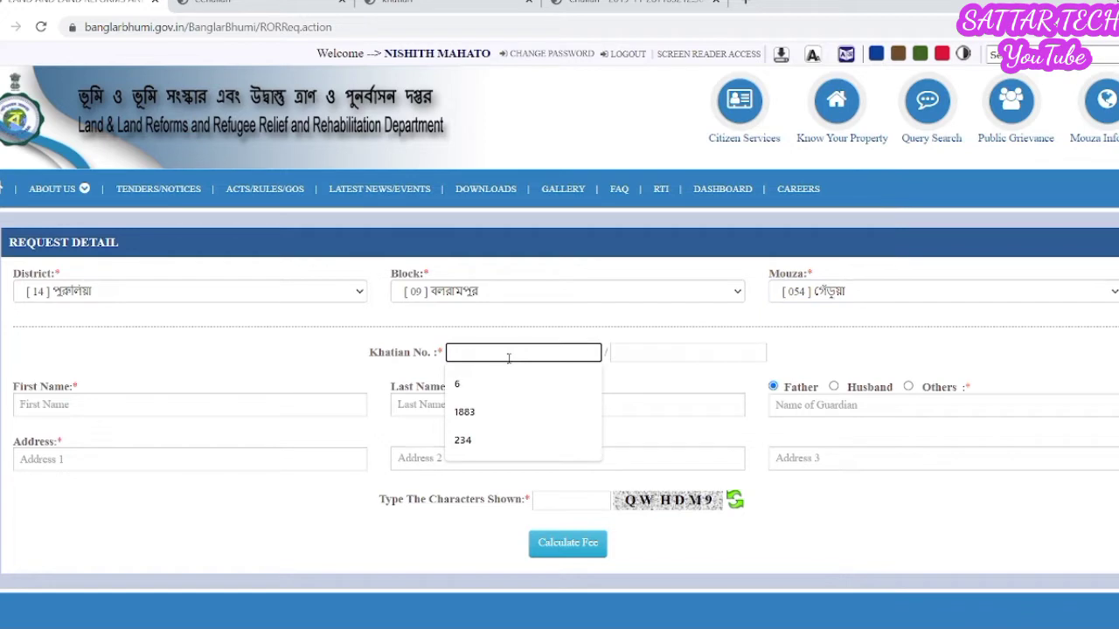
{"action": "left_click", "coordinate": [510, 410]}
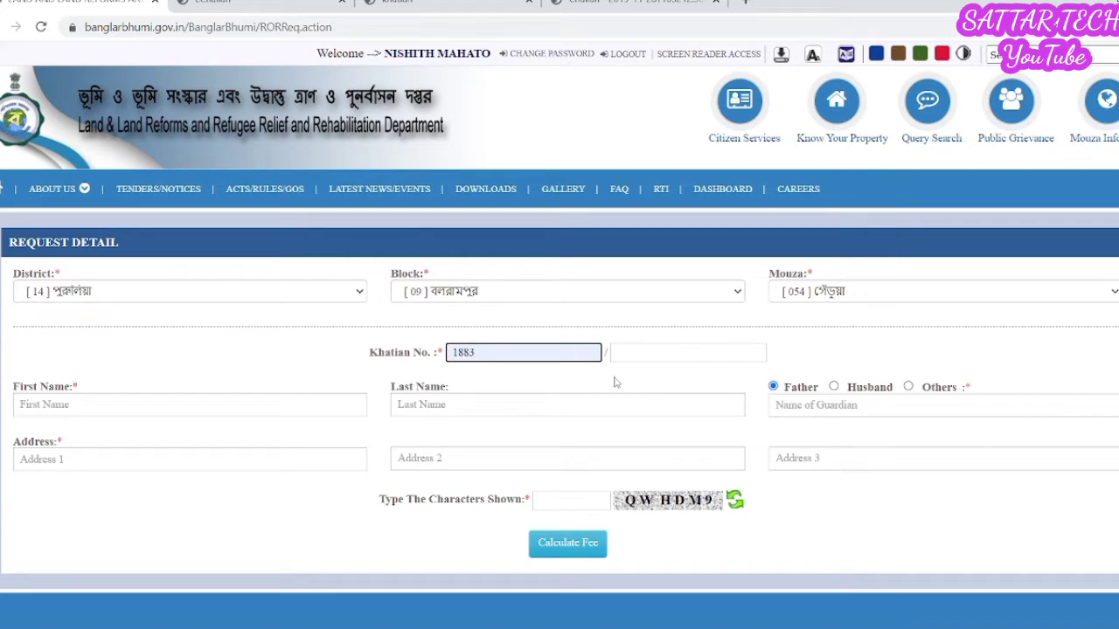
{"action": "left_click", "coordinate": [671, 354]}
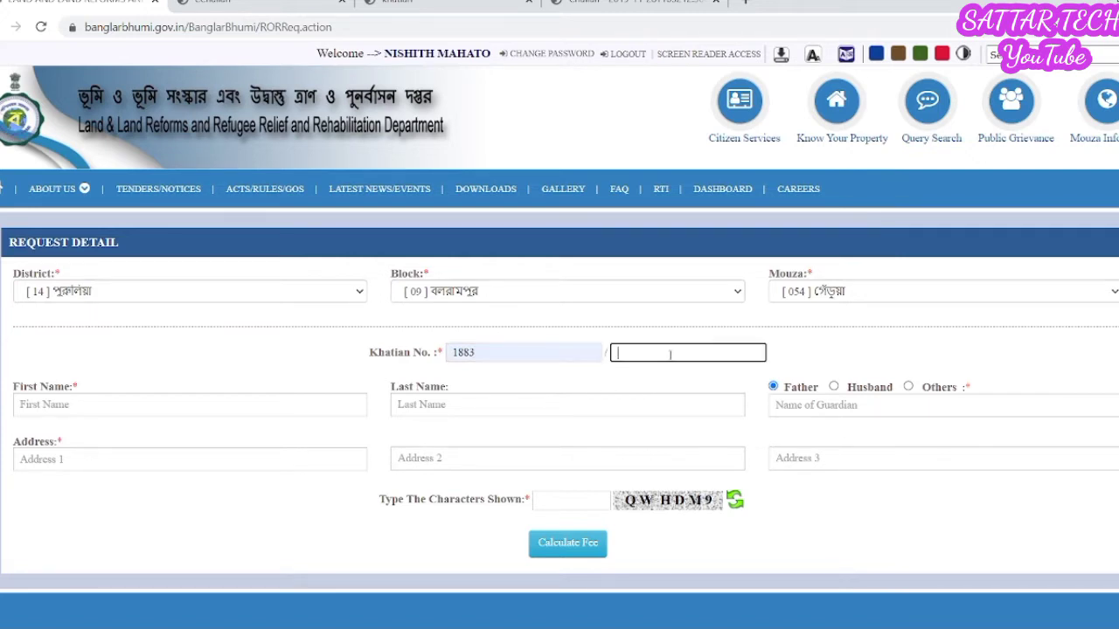
{"action": "left_click", "coordinate": [638, 384]}
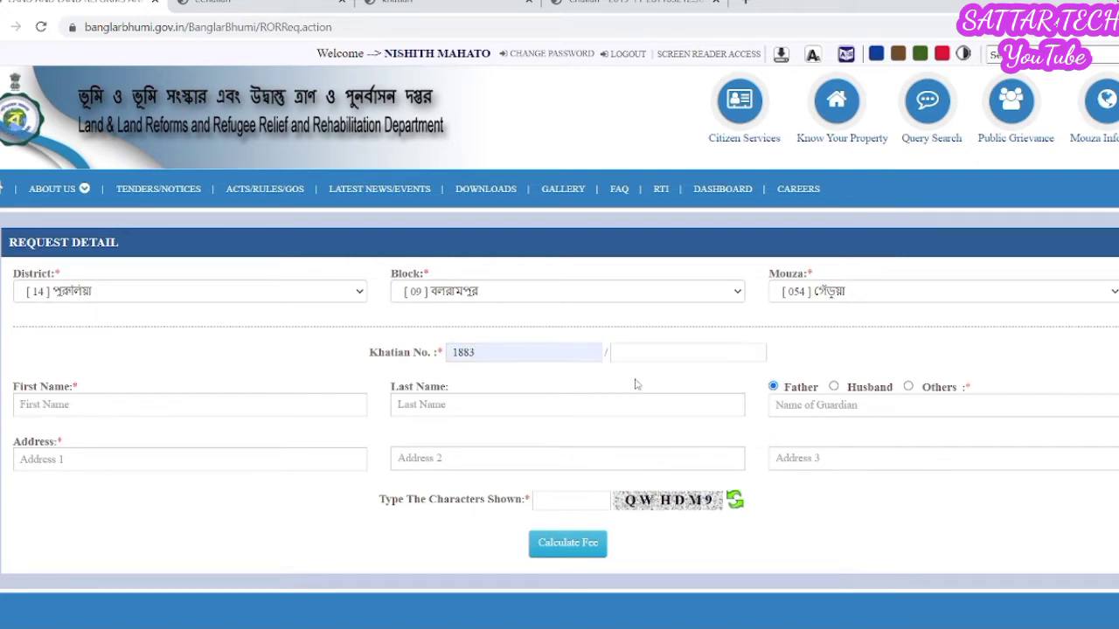
- Fill the applicant's first and last name, guardian name and address line 1 from saved suggestions
{"action": "left_click", "coordinate": [167, 415]}
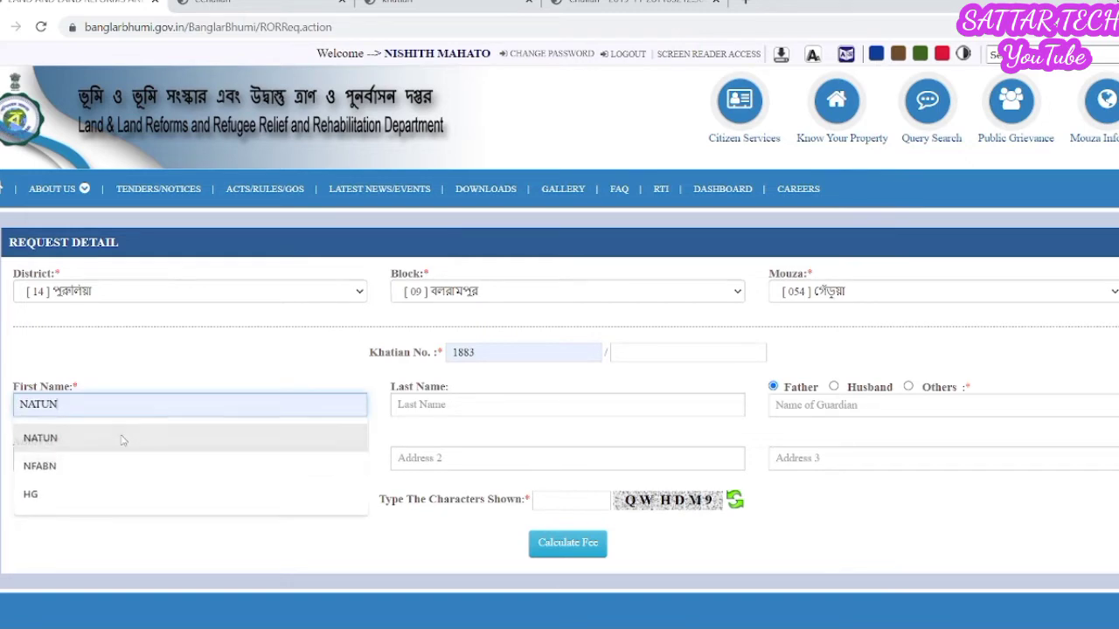
{"action": "left_click", "coordinate": [267, 436]}
{"action": "left_click", "coordinate": [503, 408]}
{"action": "left_click", "coordinate": [473, 446]}
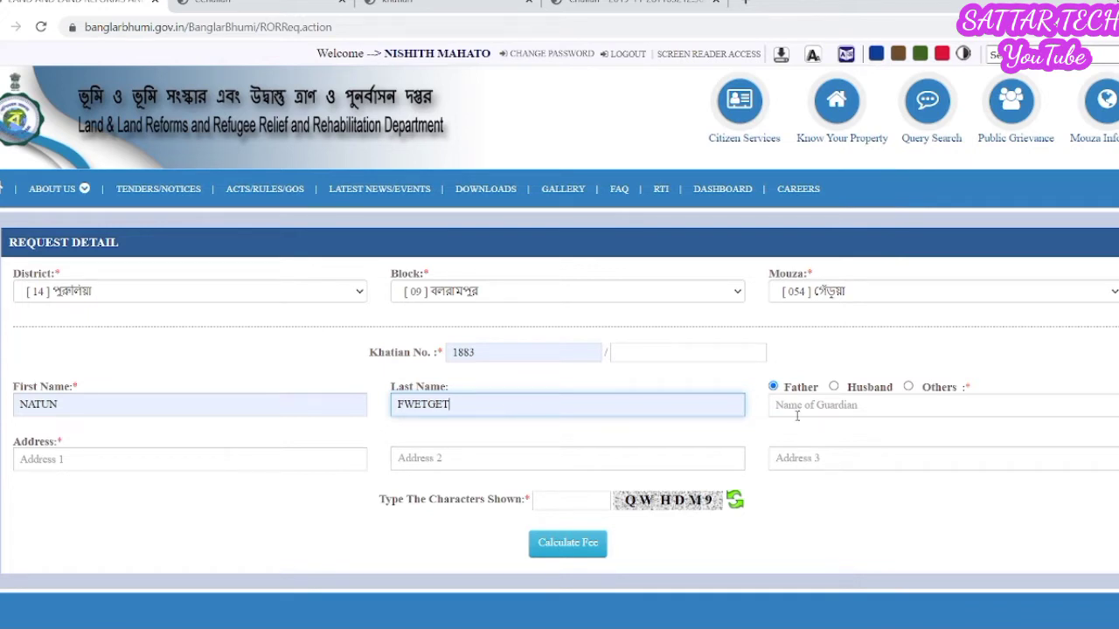
{"action": "left_click", "coordinate": [842, 414]}
{"action": "left_click", "coordinate": [857, 437]}
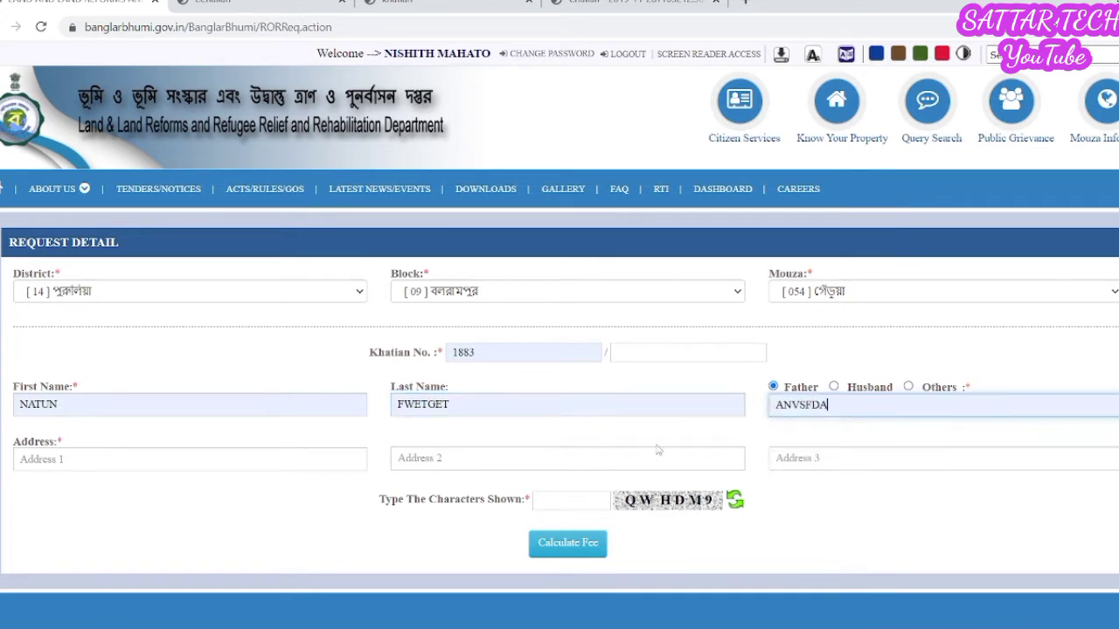
{"action": "left_click", "coordinate": [244, 464]}
{"action": "left_click", "coordinate": [132, 504]}
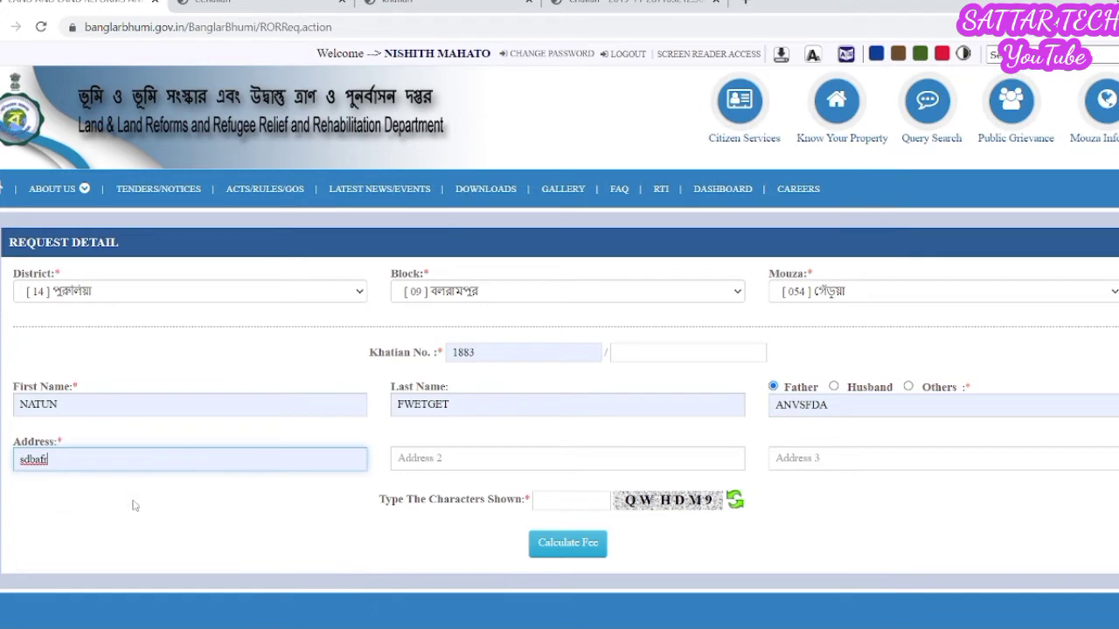
- Enter the form captcha and calculate the ROR request fee
{"action": "left_click", "coordinate": [569, 502]}
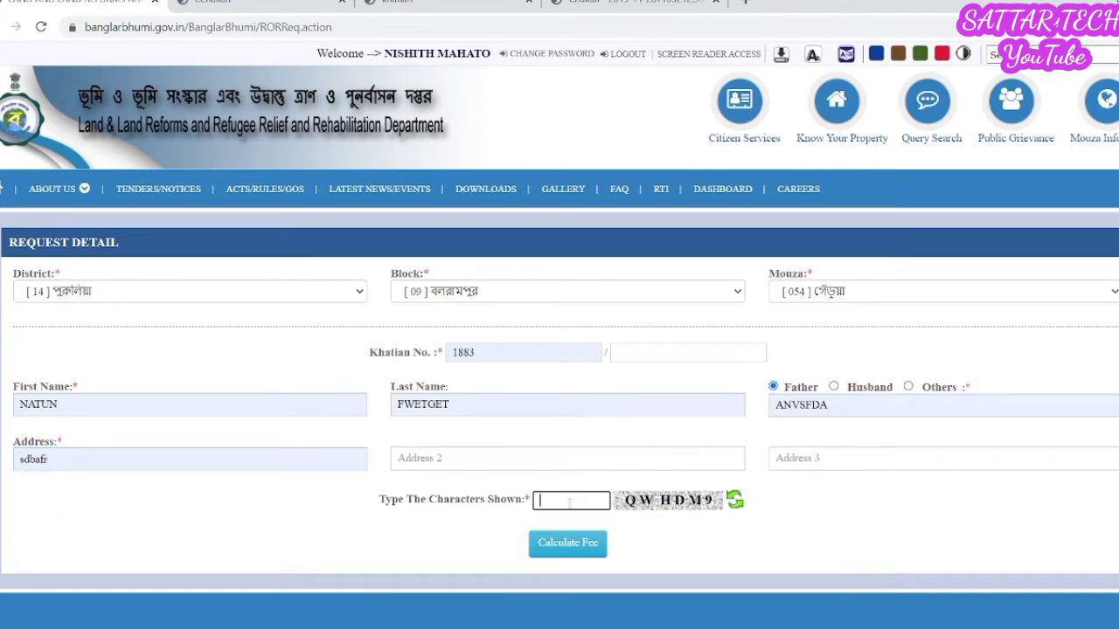
{"action": "type", "text": "QWHDM9"}
{"action": "left_click", "coordinate": [577, 549]}
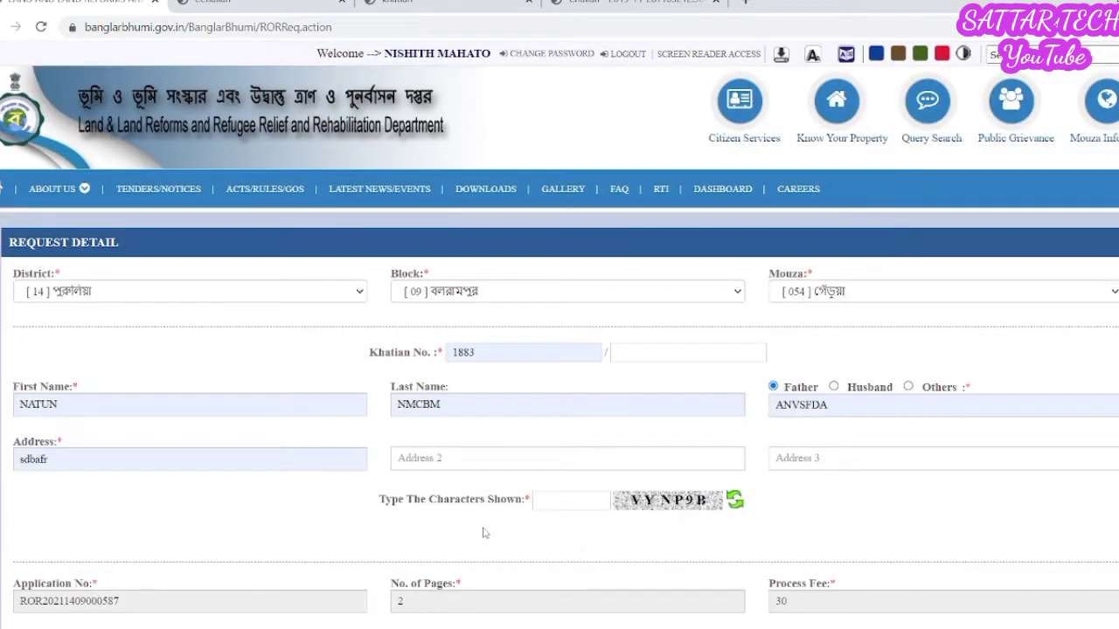
- Check the 2 pages and process fee of 30, then select Counter Payment
{"action": "scroll", "coordinate": [483, 528], "scroll_direction": "down", "scroll_amount": 2}
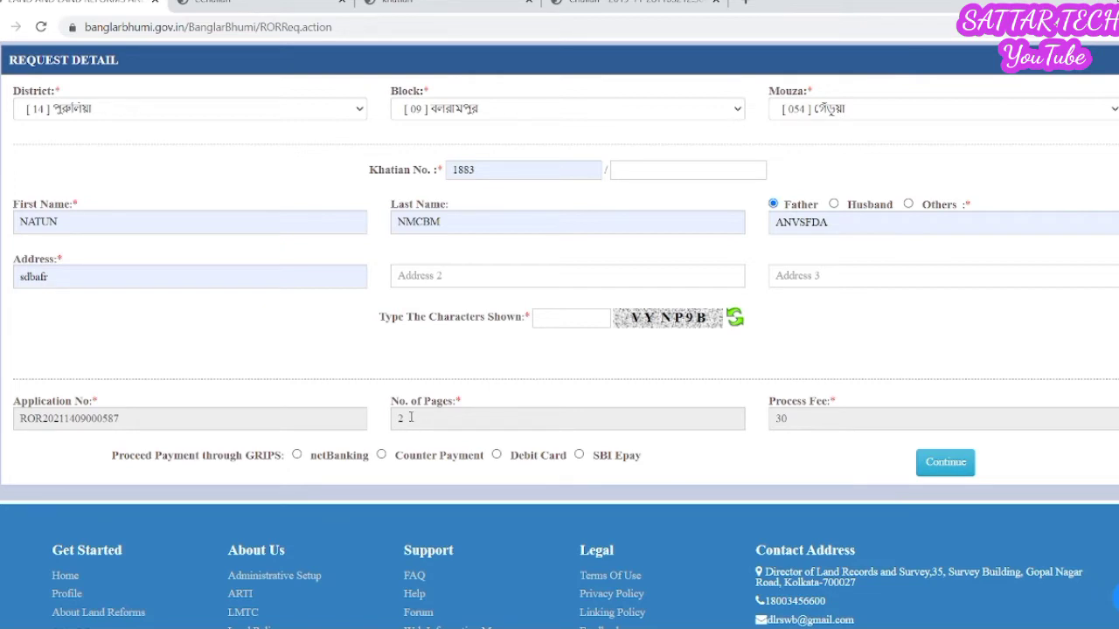
{"action": "left_click", "coordinate": [410, 418]}
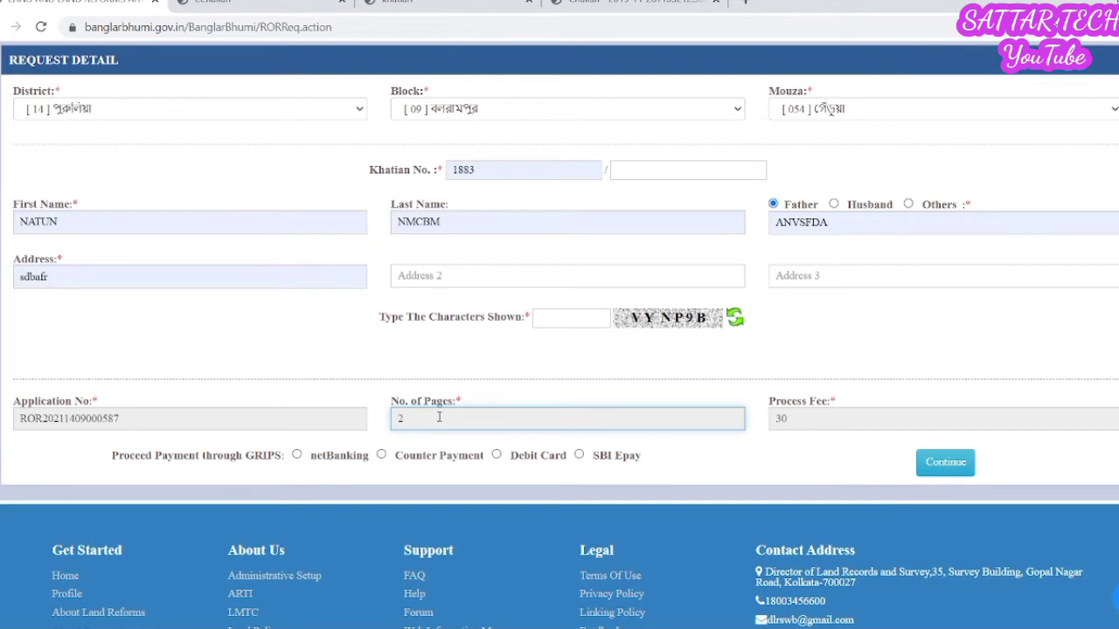
{"action": "left_click", "coordinate": [816, 422]}
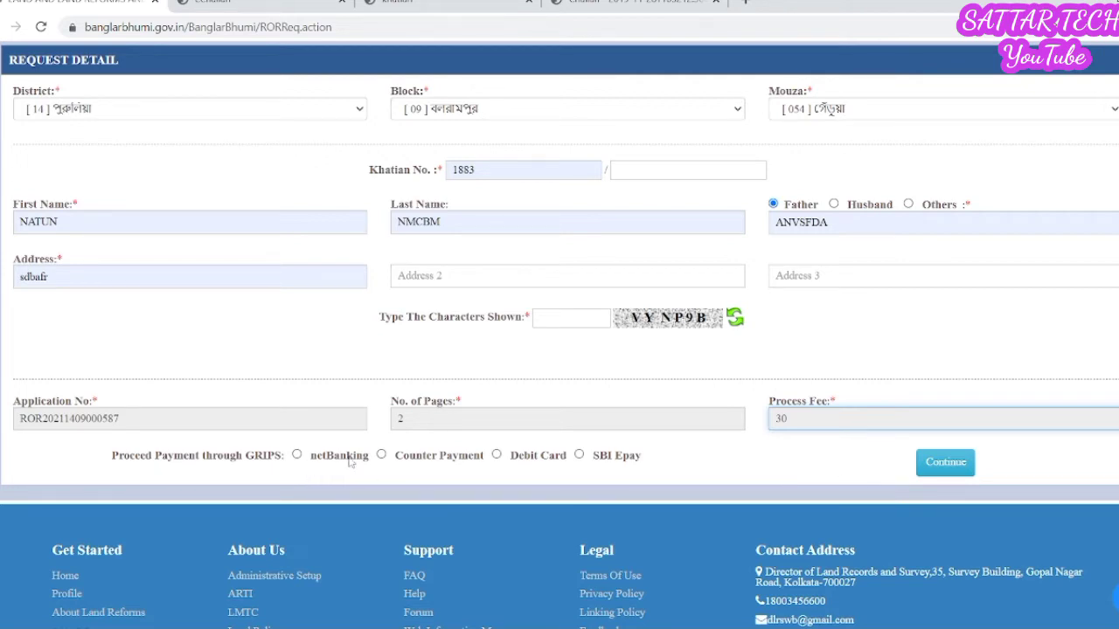
{"action": "left_click", "coordinate": [380, 455]}
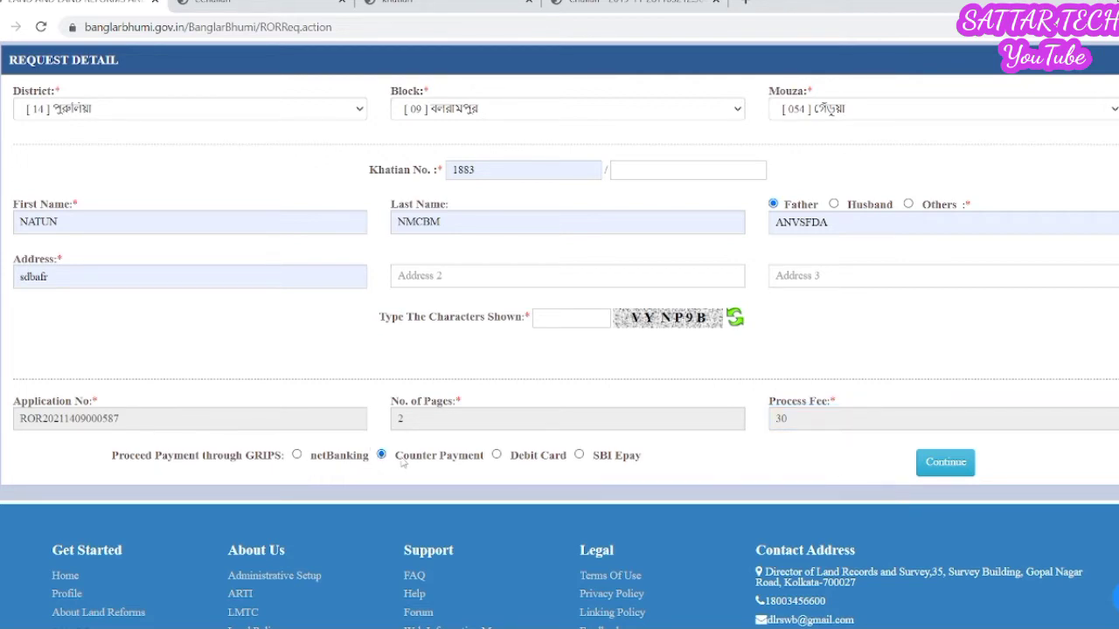
- Proceed to the GRIPS portal and confirm the 30 fee payment details
{"action": "left_click", "coordinate": [936, 474]}
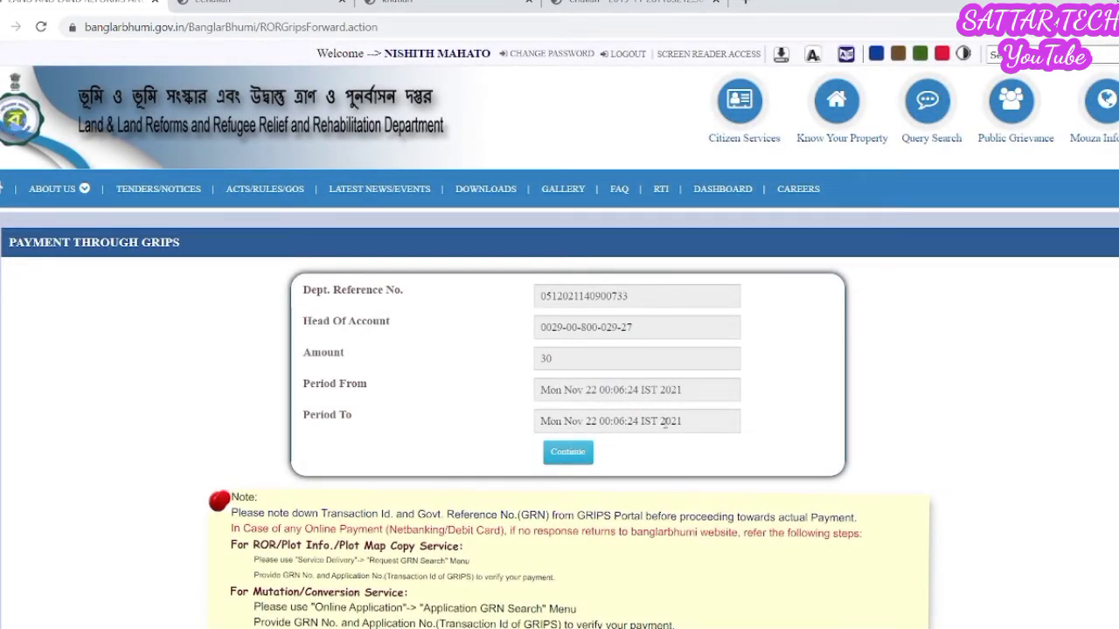
{"action": "left_click", "coordinate": [567, 463]}
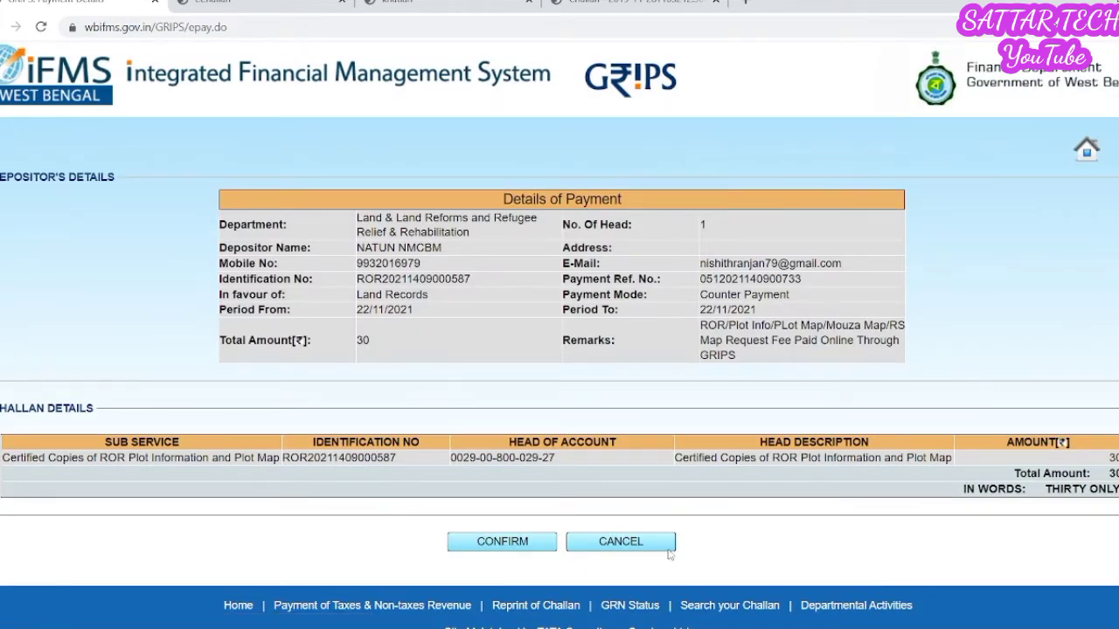
{"action": "left_click", "coordinate": [504, 551]}
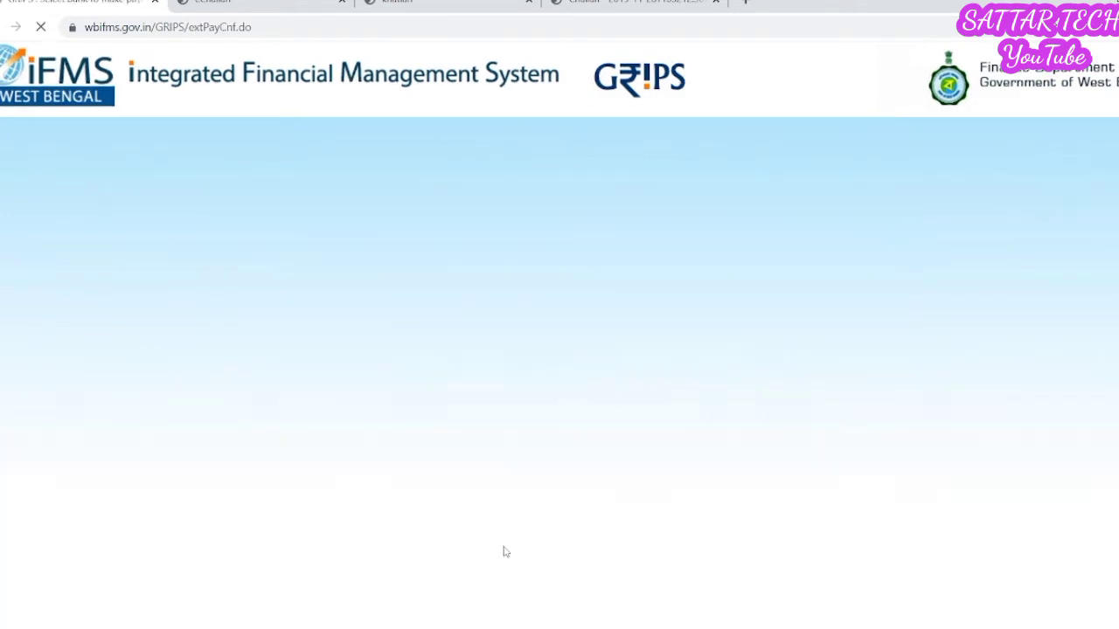
- Generate the challan with Punjab National Bank, note its GRN, and proceed to confirmation
{"action": "left_click", "coordinate": [630, 291]}
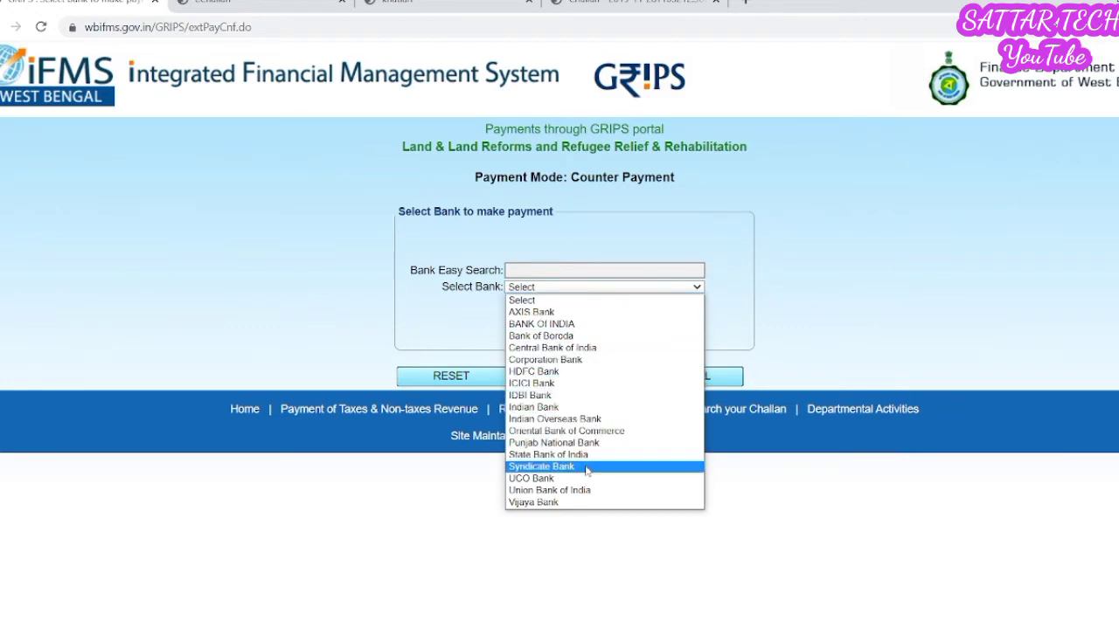
{"action": "left_click", "coordinate": [585, 443]}
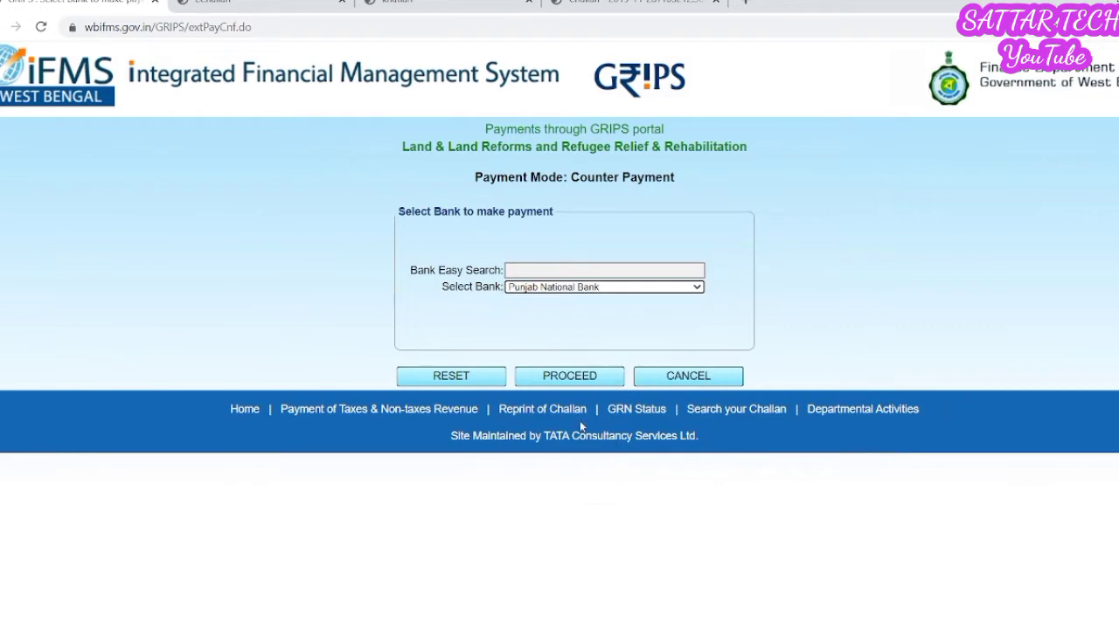
{"action": "left_click", "coordinate": [583, 378]}
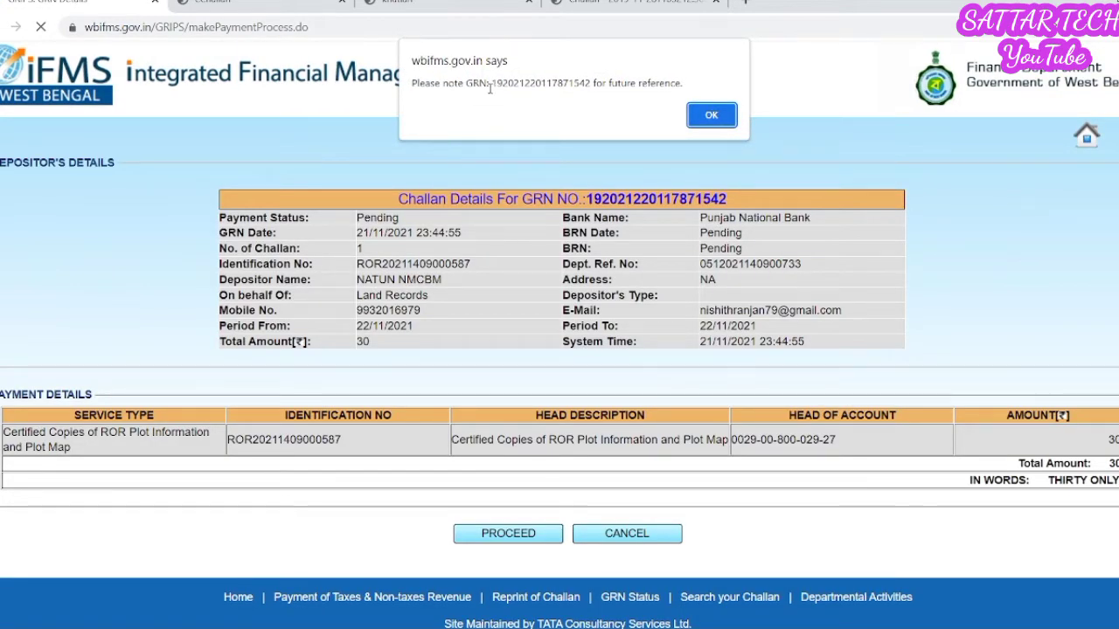
{"action": "left_click_drag", "start_coordinate": [497, 83], "coordinate": [581, 84]}
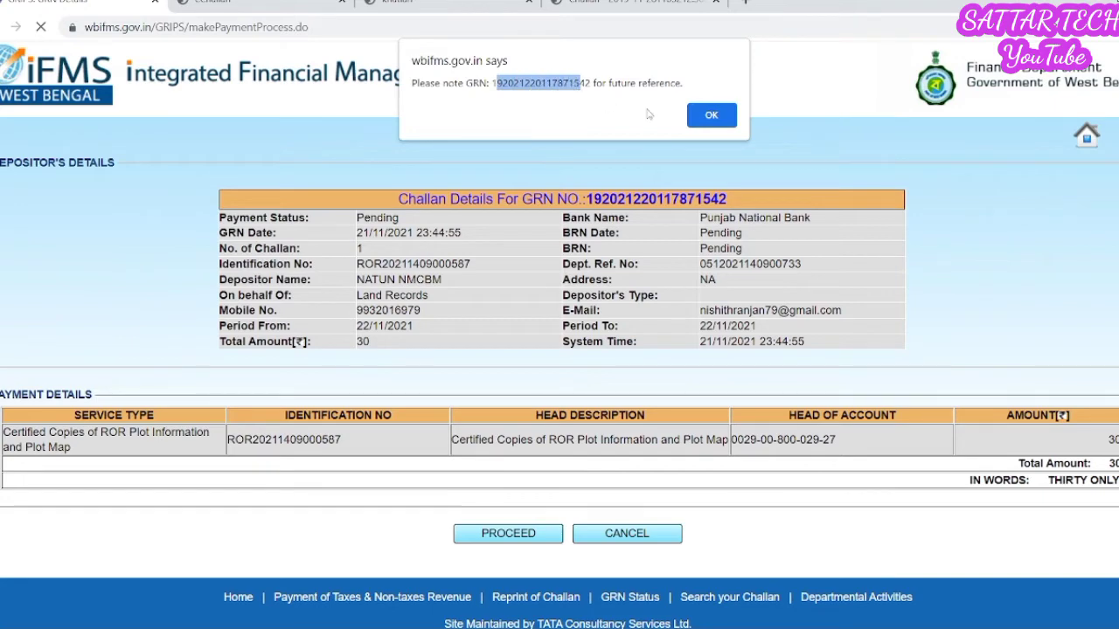
{"action": "left_click", "coordinate": [703, 118]}
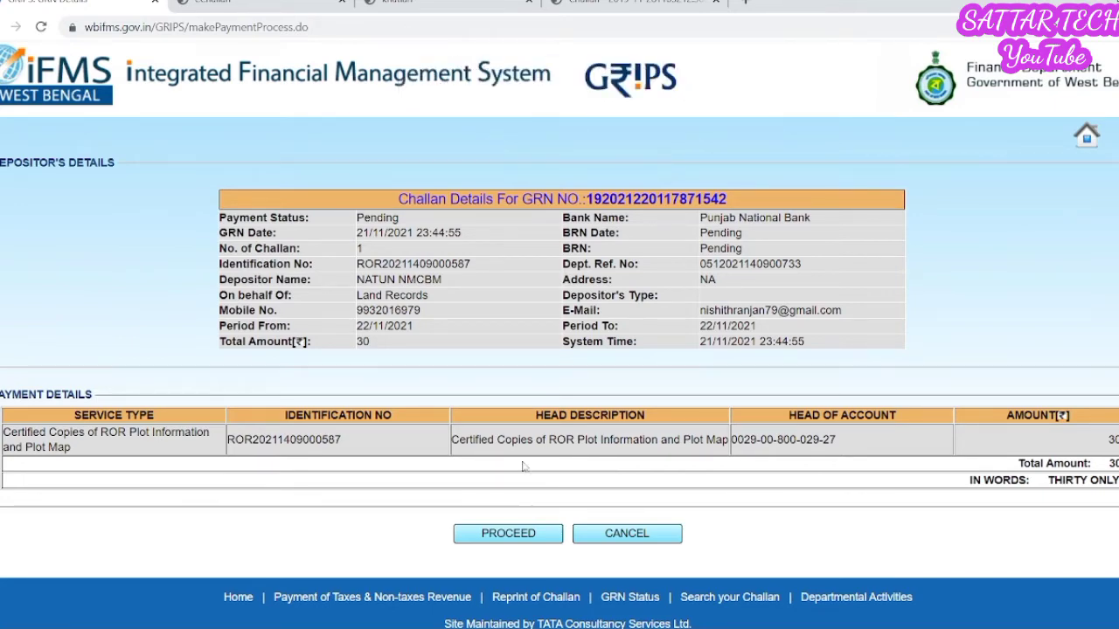
{"action": "left_click", "coordinate": [516, 537]}
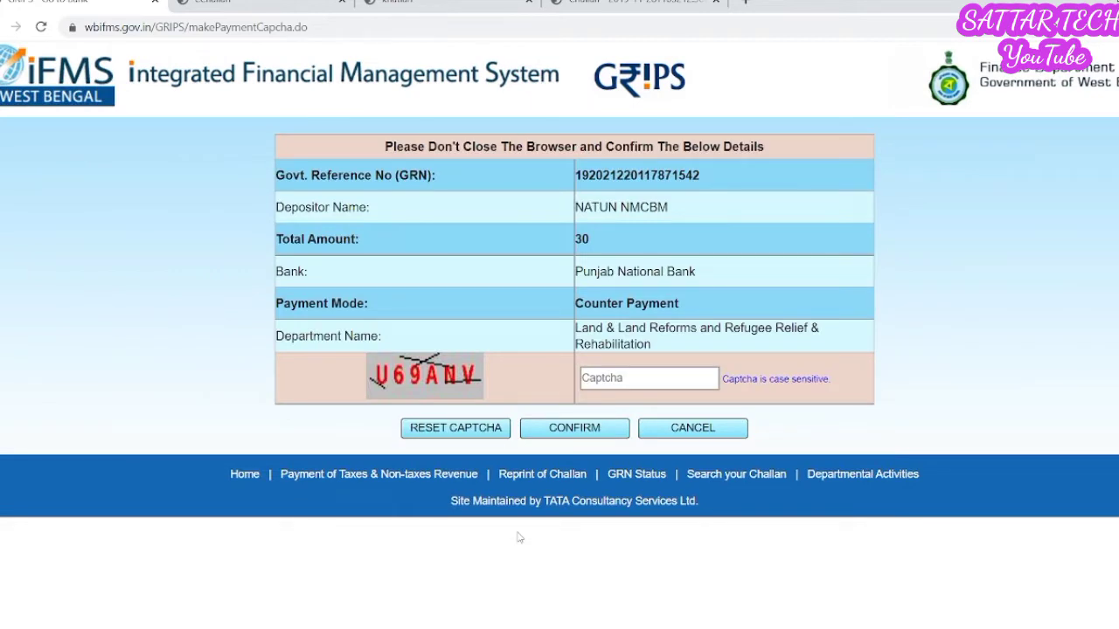
- Enter the captcha and confirm, bringing up the Pending payment status page
{"action": "left_click", "coordinate": [674, 376]}
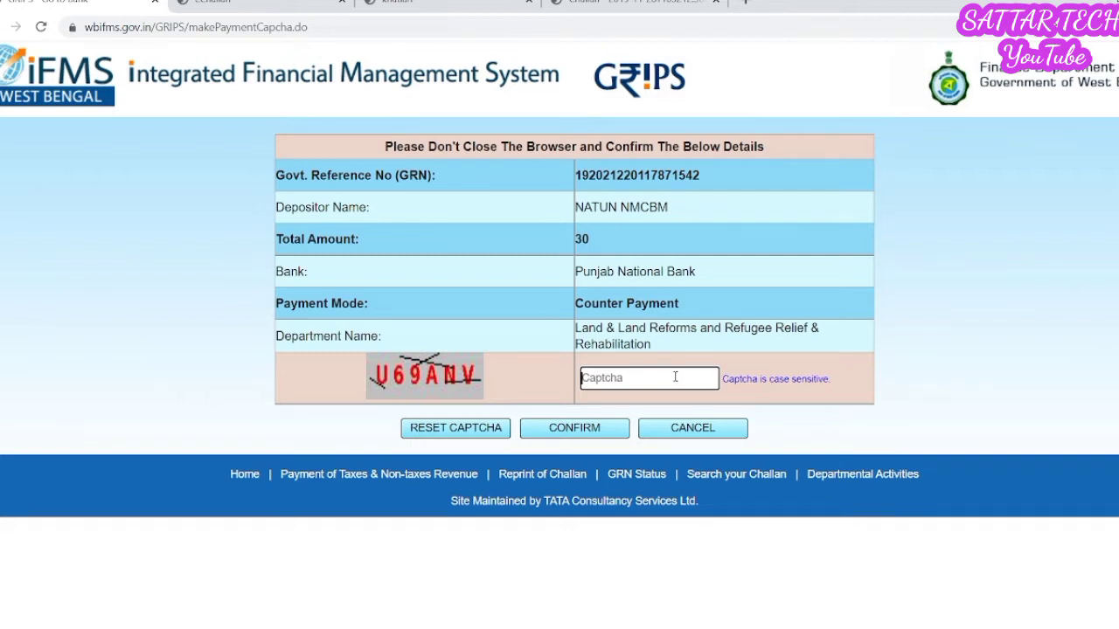
{"action": "type", "text": "U69ANV"}
{"action": "left_click", "coordinate": [602, 428]}
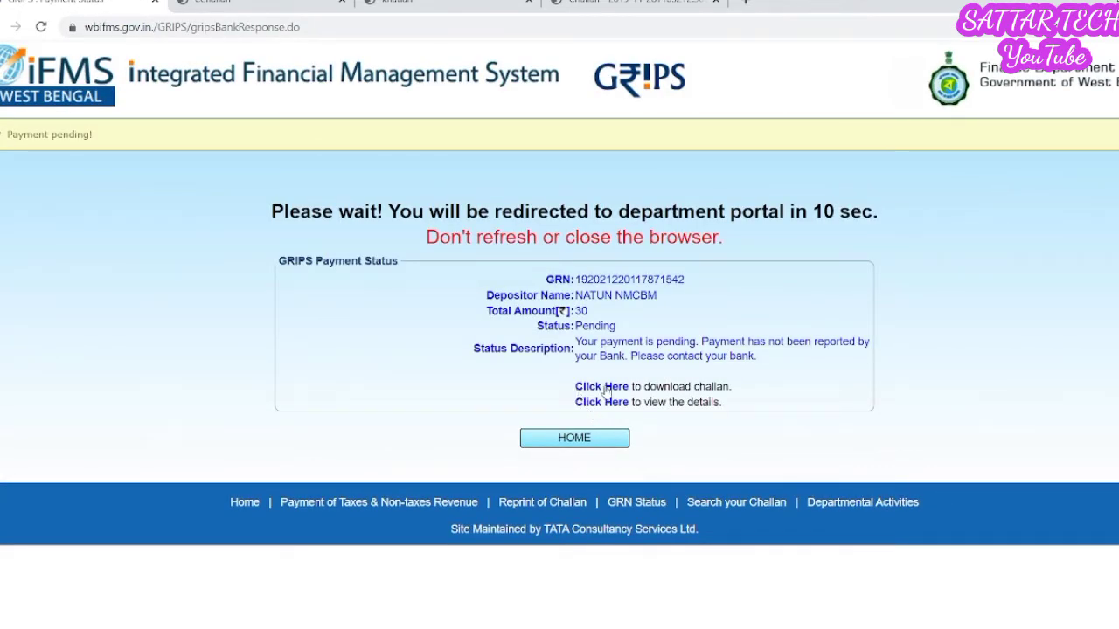
- Download the eChallan PDF and open it from the download bar
{"action": "left_click", "coordinate": [603, 387]}
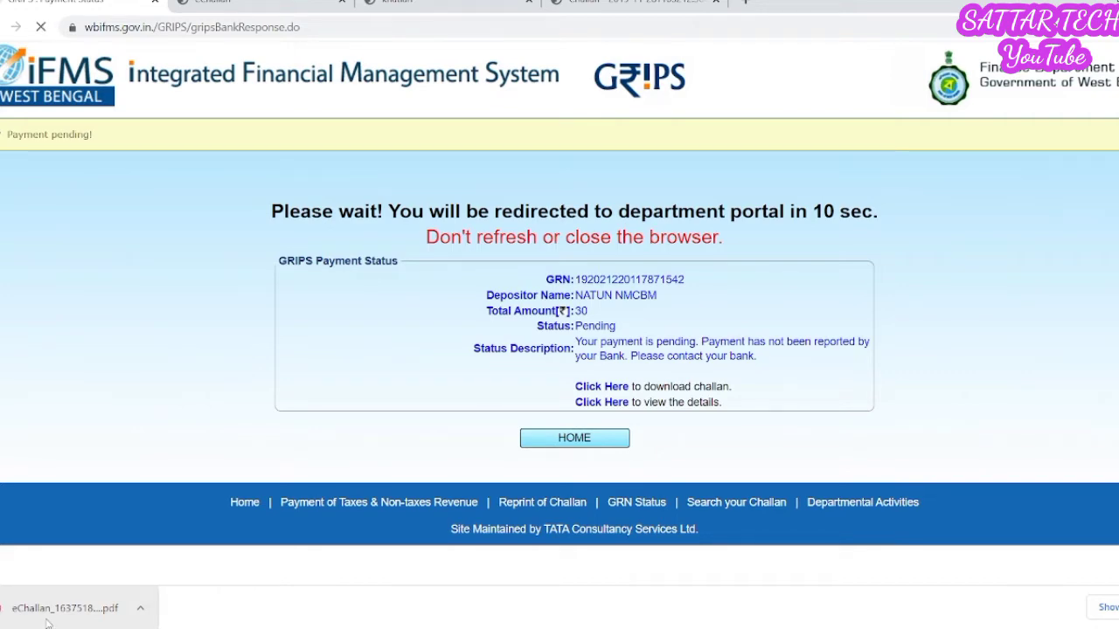
{"action": "left_click", "coordinate": [48, 621]}
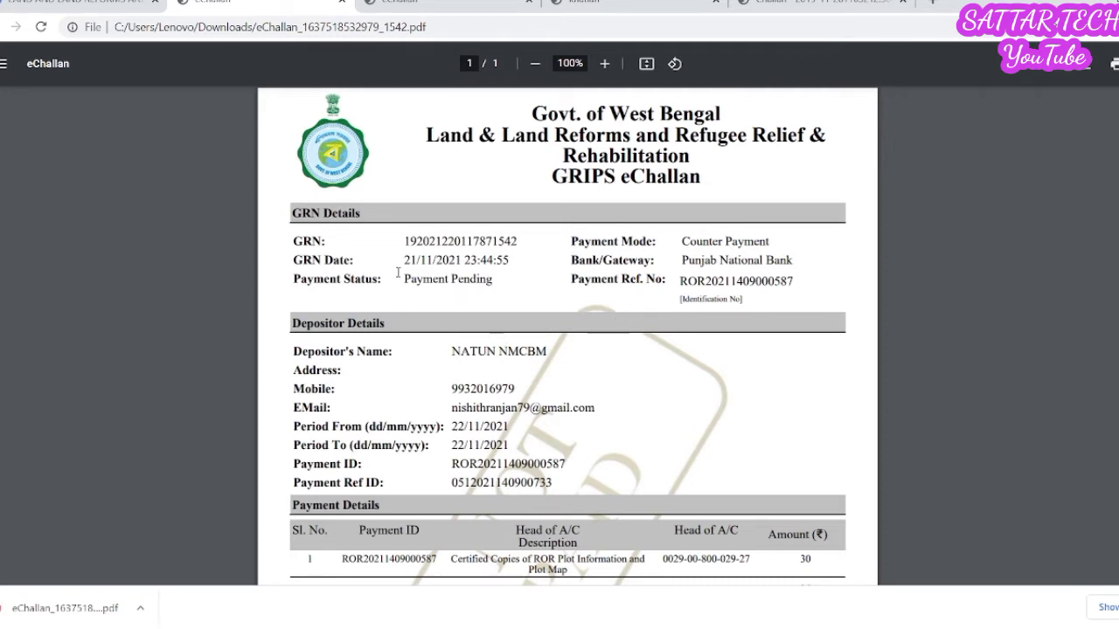
- Review the eChallan's Pending status and Counter Payment mode, check the 2019 challan, and return to Banglarbhumi
{"action": "left_click_drag", "start_coordinate": [398, 279], "coordinate": [458, 279]}
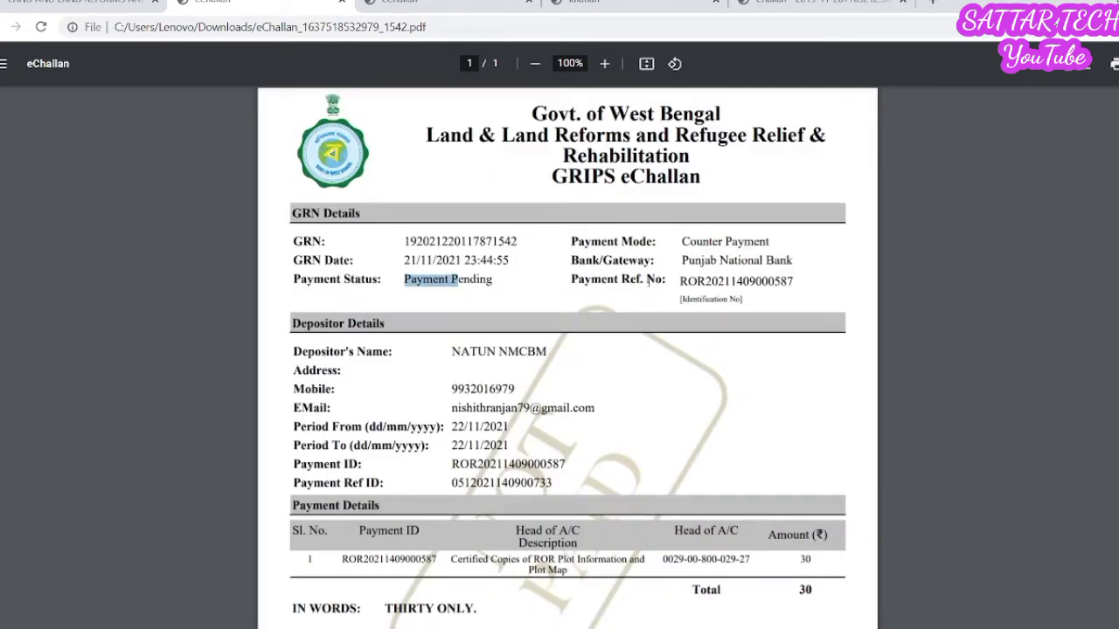
{"action": "left_click", "coordinate": [704, 253]}
{"action": "left_click_drag", "start_coordinate": [684, 248], "coordinate": [769, 246]}
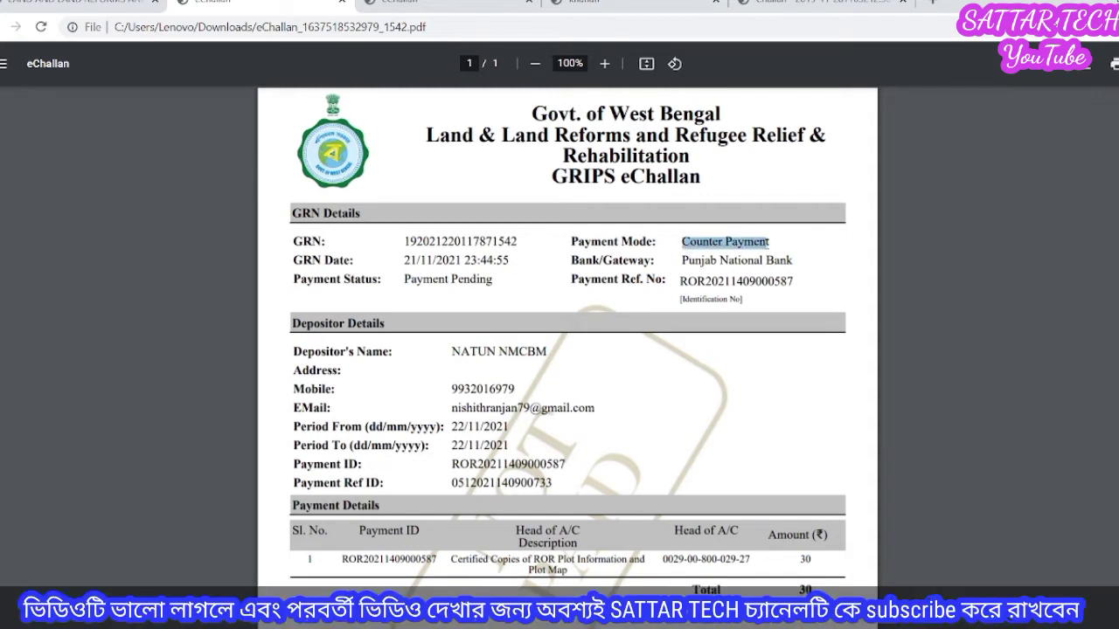
{"action": "scroll", "coordinate": [627, 248], "scroll_direction": "down", "scroll_amount": 2}
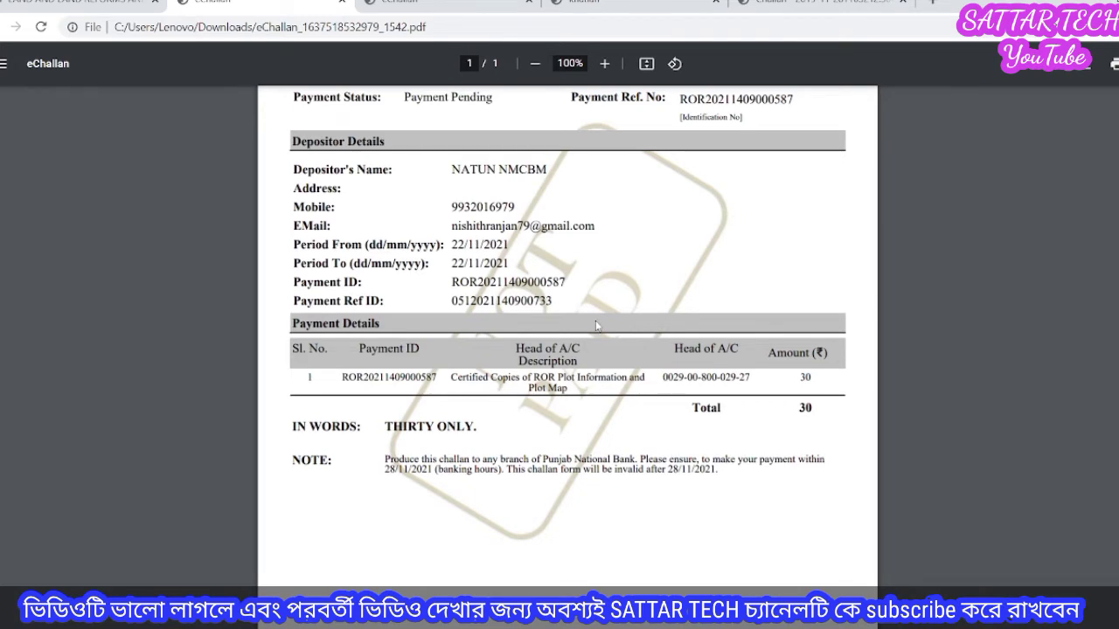
{"action": "scroll", "coordinate": [596, 325], "scroll_direction": "up", "scroll_amount": 2}
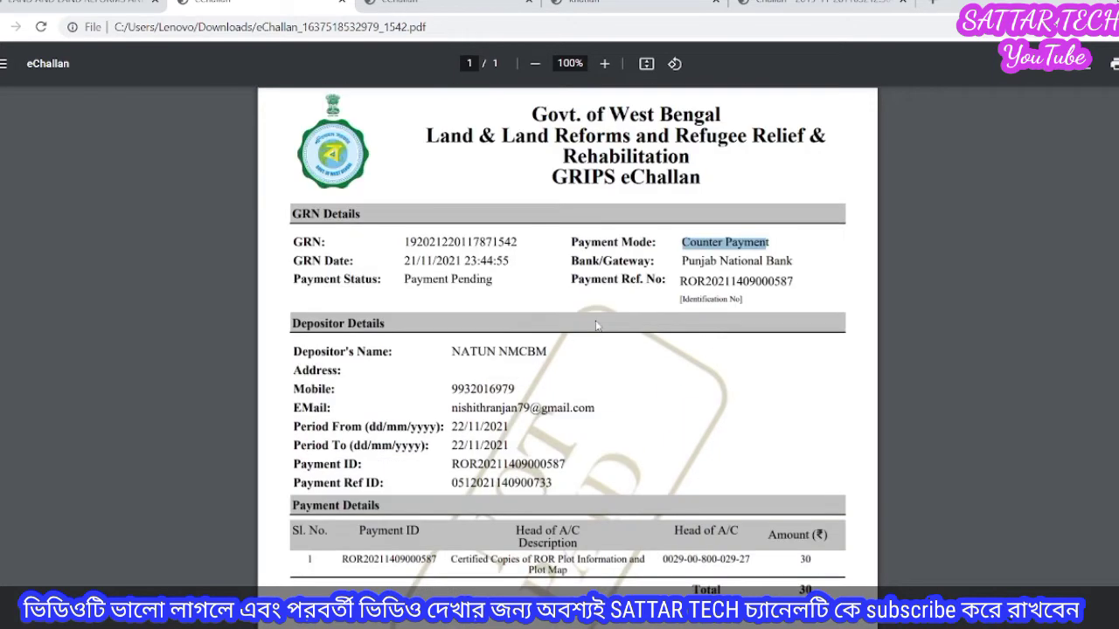
{"action": "left_click", "coordinate": [676, 245]}
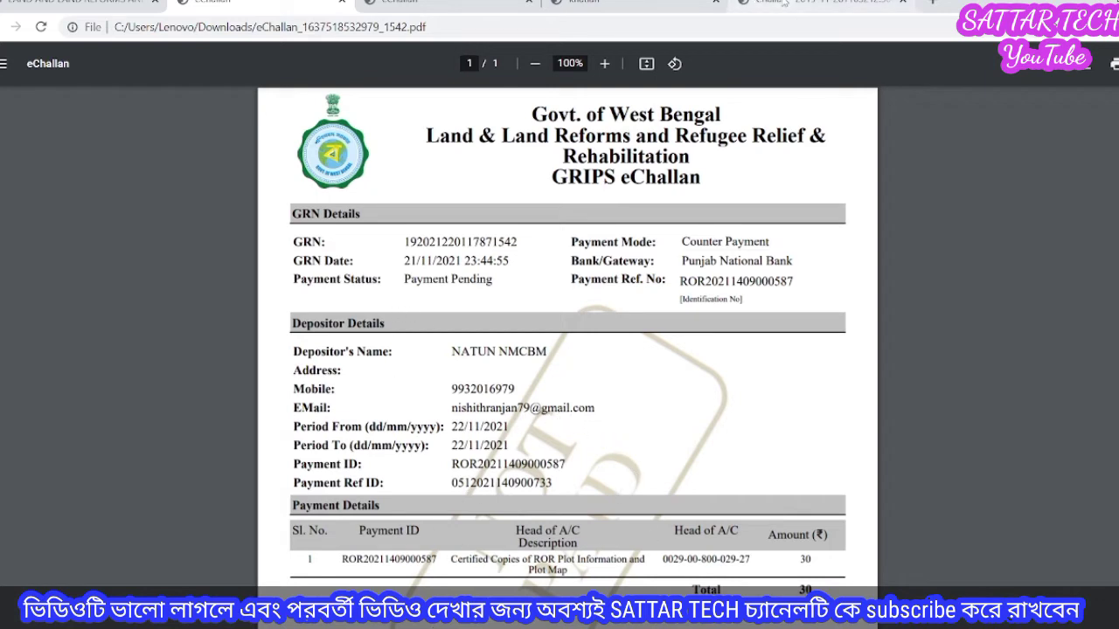
{"action": "left_click", "coordinate": [784, 5]}
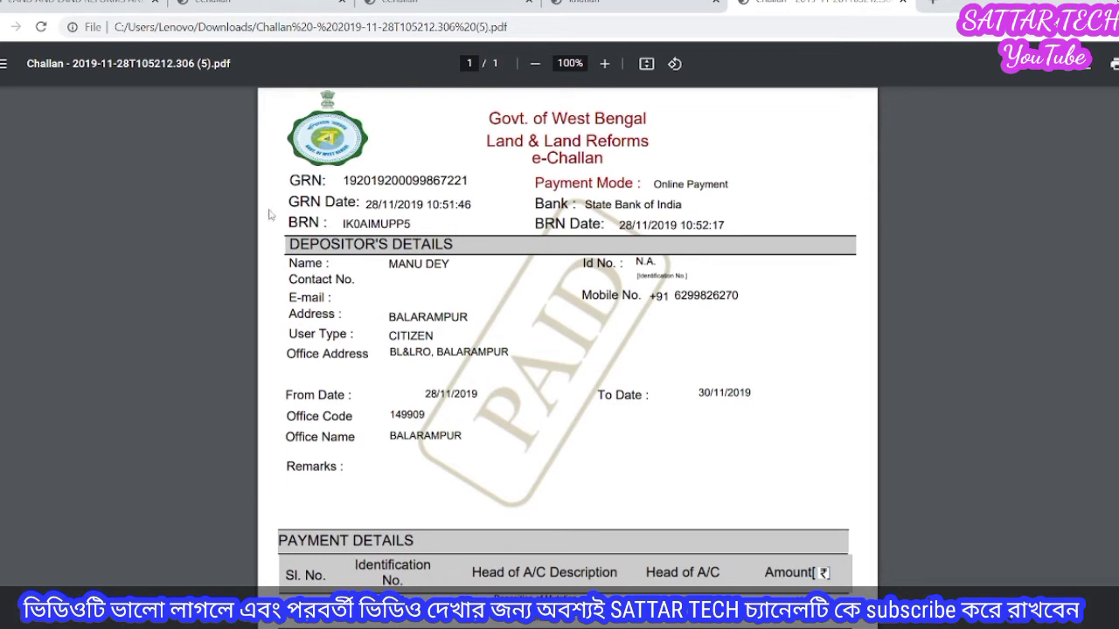
{"action": "left_click", "coordinate": [101, 4]}
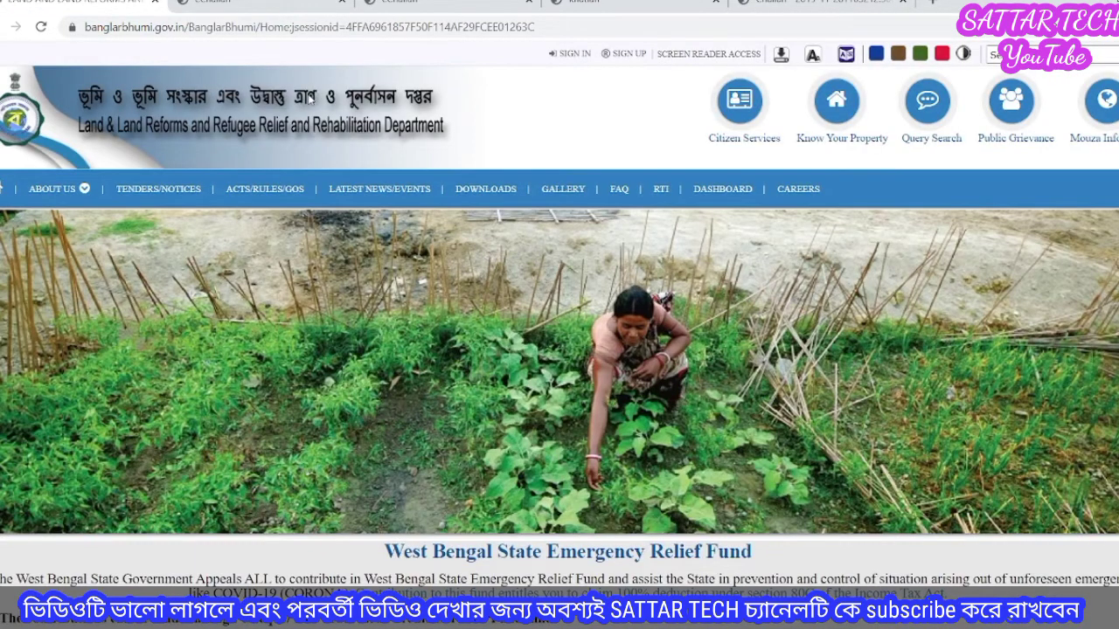
- Open Request GRN Search under Citizen Services > Service Delivery to reach the GRIPS Payment Details form
{"action": "left_click", "coordinate": [742, 103]}
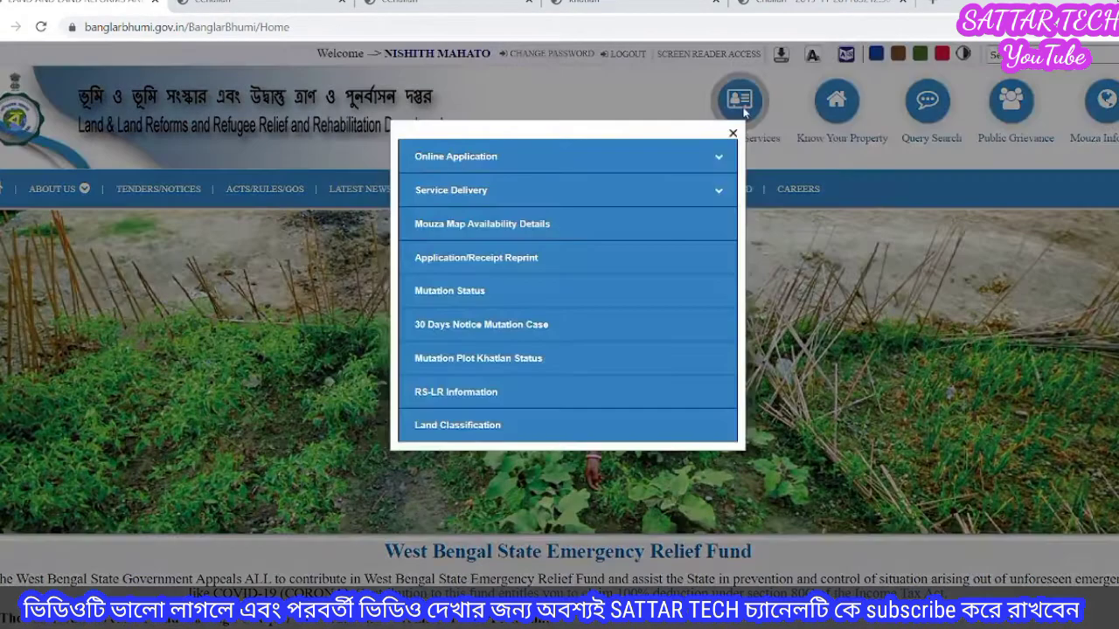
{"action": "left_click", "coordinate": [528, 191]}
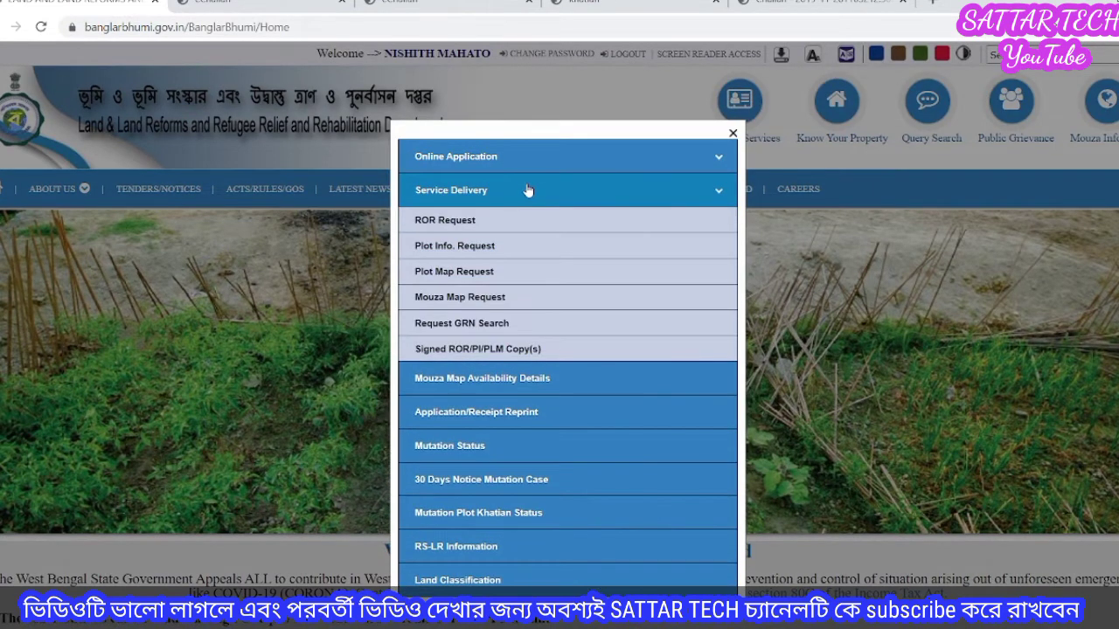
{"action": "left_click", "coordinate": [448, 335]}
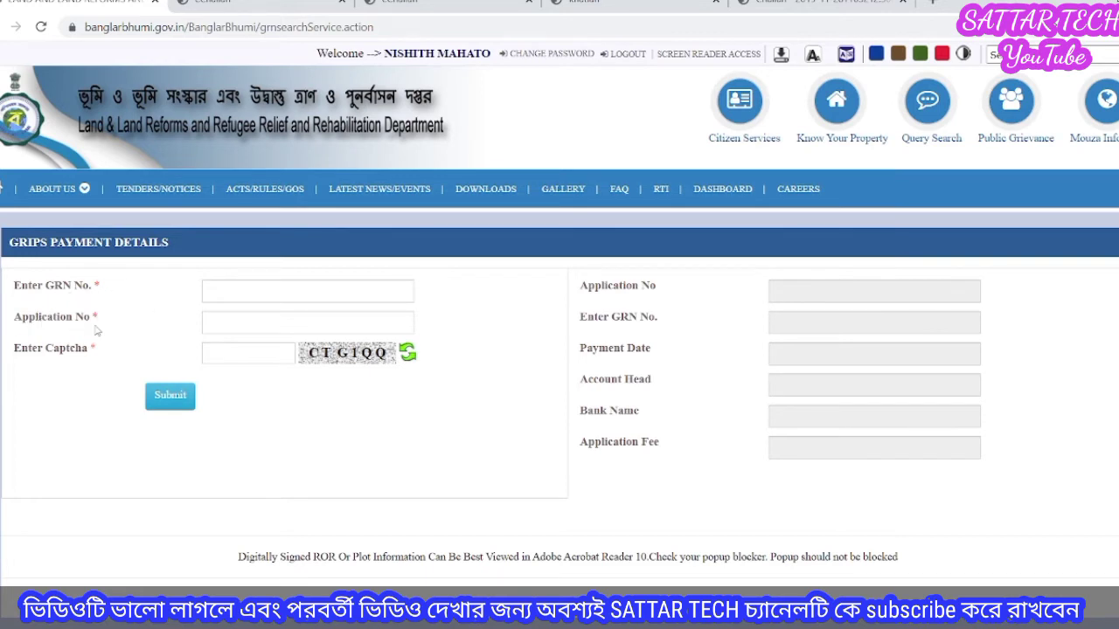
{"action": "left_click", "coordinate": [287, 294]}
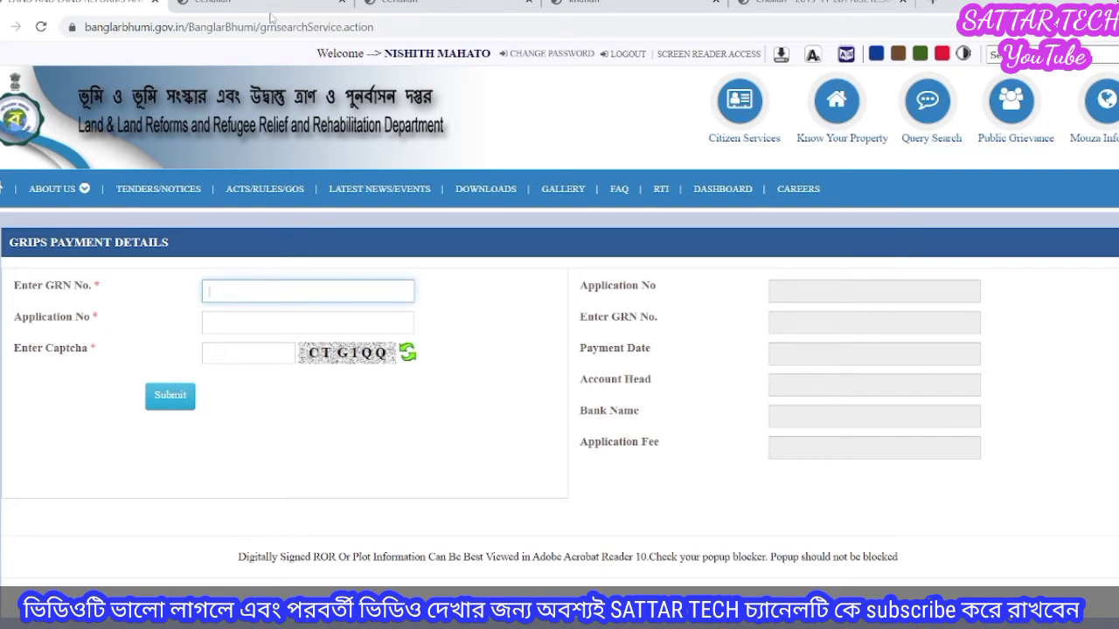
{"action": "left_click", "coordinate": [276, 16]}
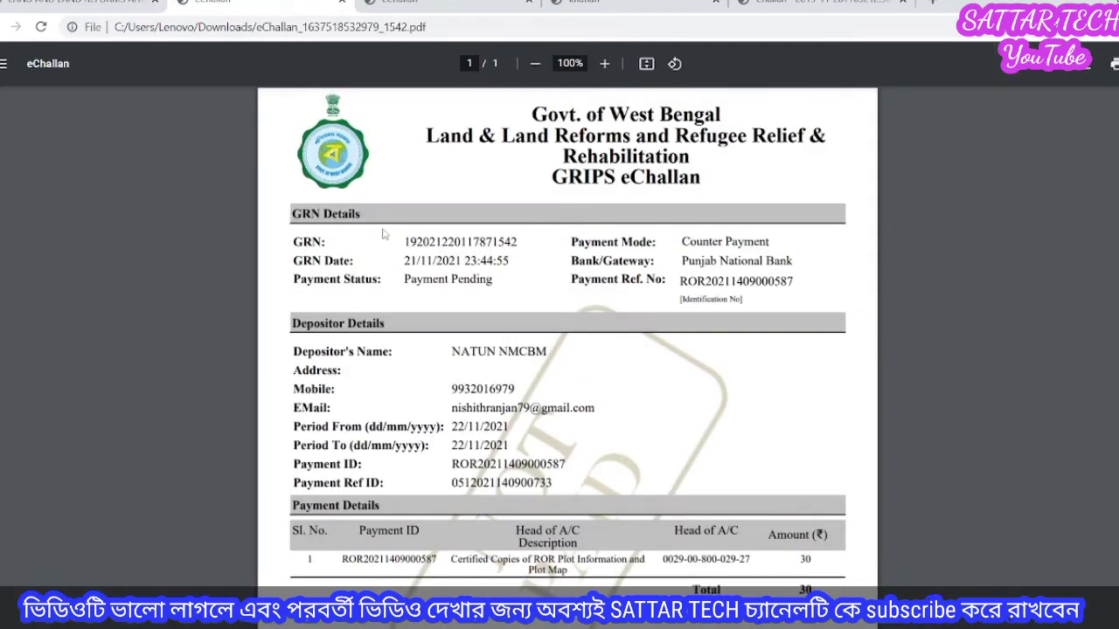
{"action": "left_click_drag", "start_coordinate": [404, 241], "coordinate": [523, 242]}
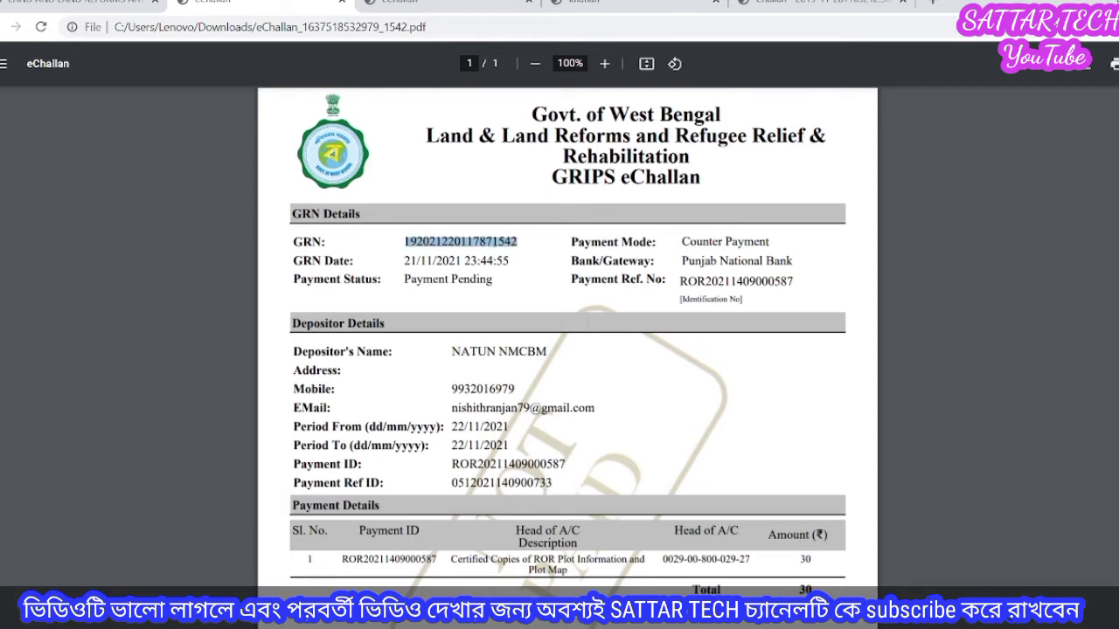
{"action": "left_click", "coordinate": [88, 6]}
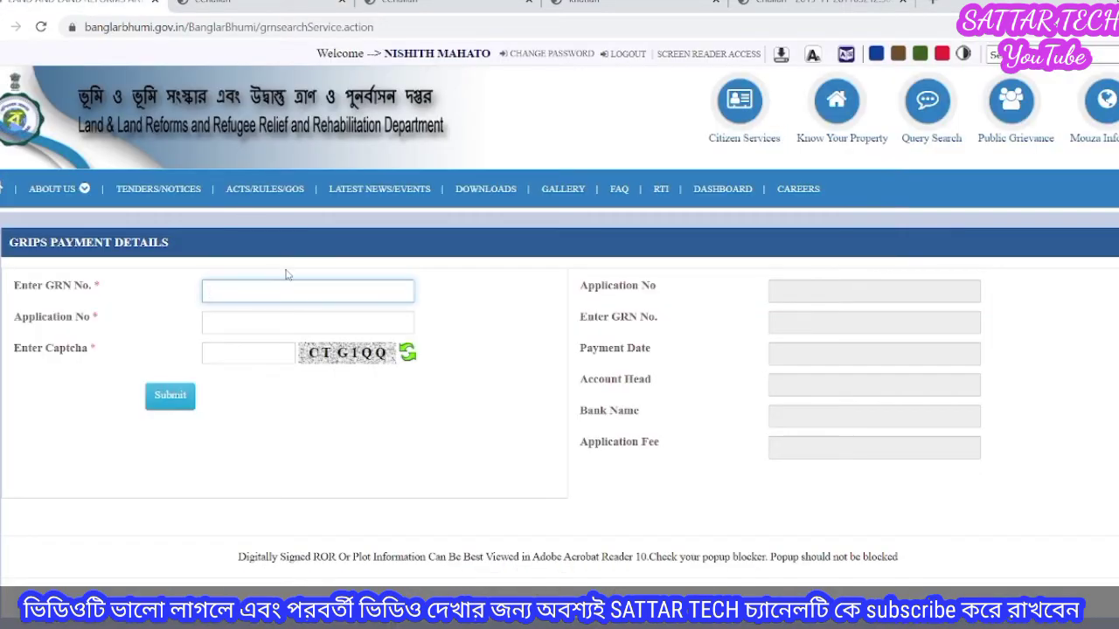
{"action": "left_click", "coordinate": [282, 290]}
{"action": "left_click", "coordinate": [268, 320]}
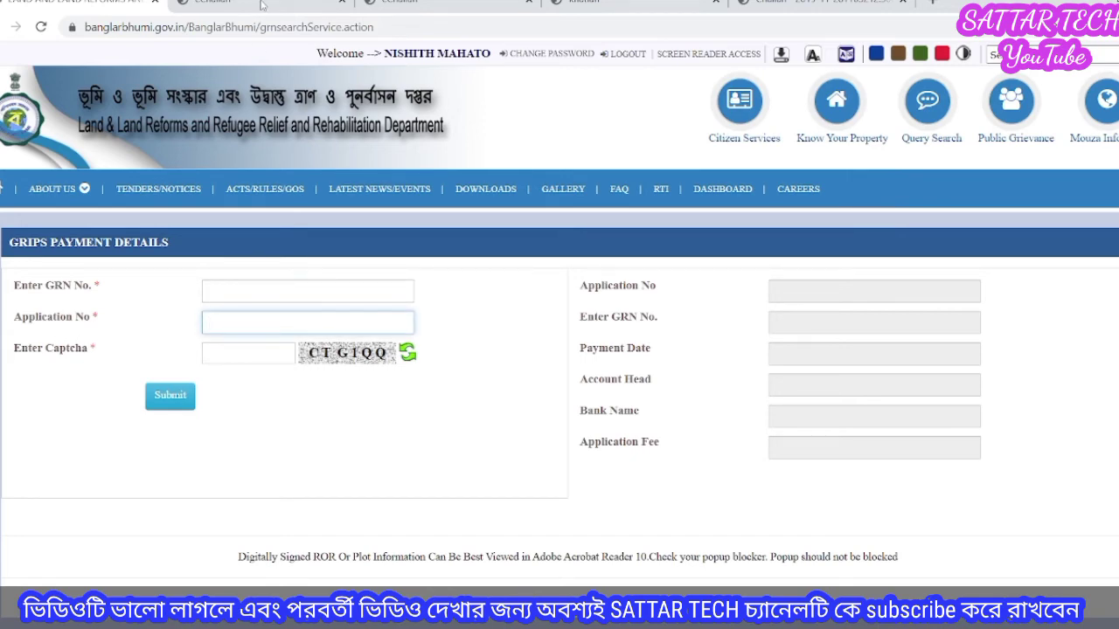
{"action": "left_click", "coordinate": [276, 5]}
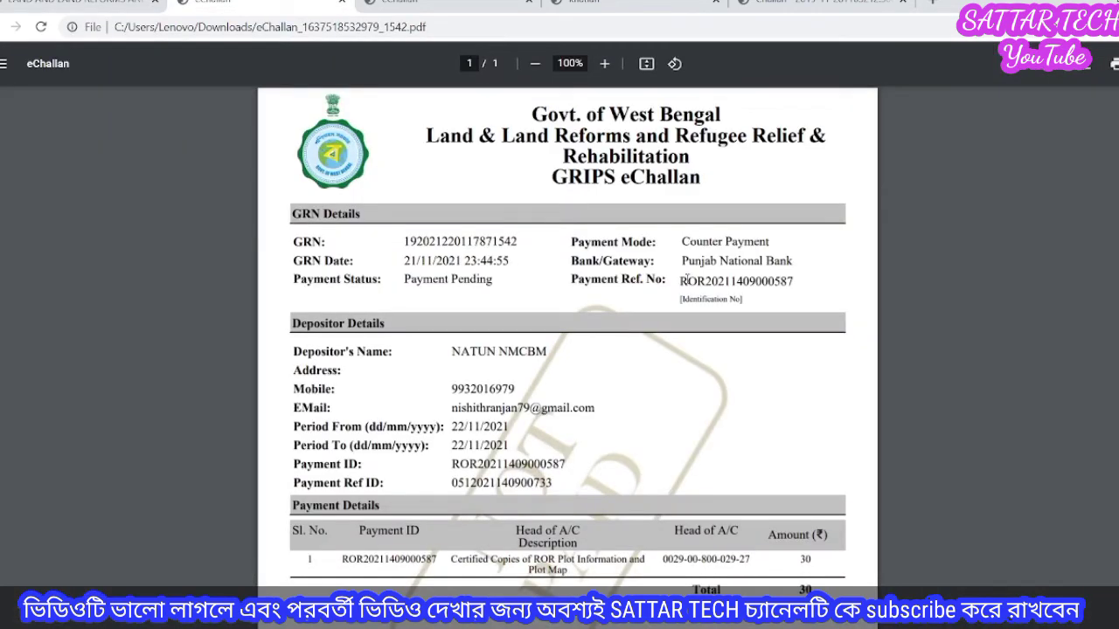
{"action": "left_click_drag", "start_coordinate": [681, 281], "coordinate": [801, 283]}
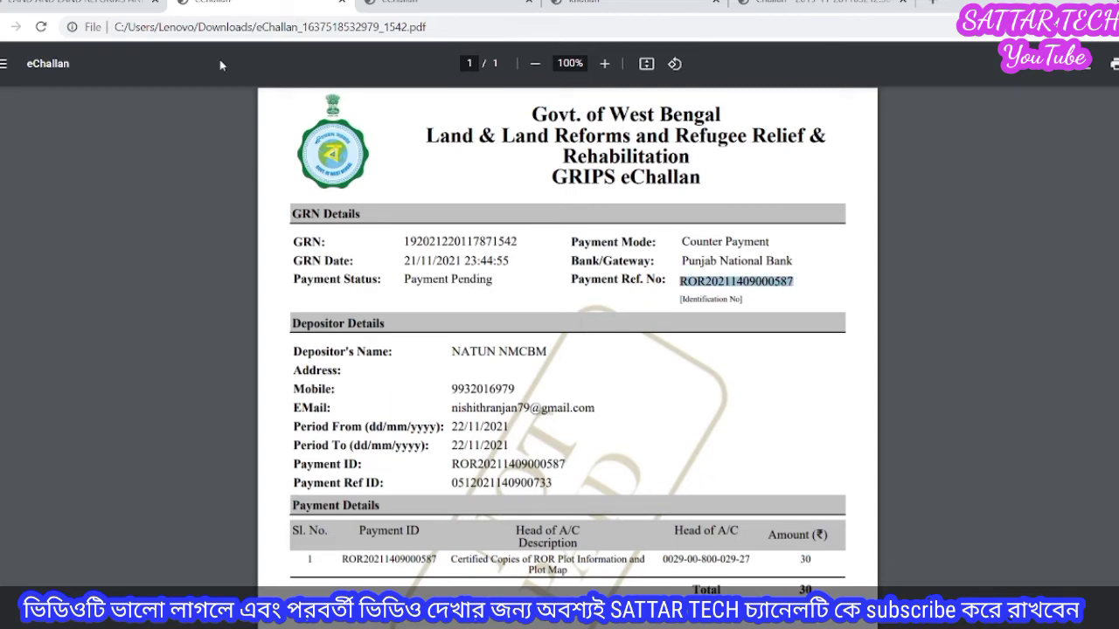
{"action": "left_click", "coordinate": [54, 10]}
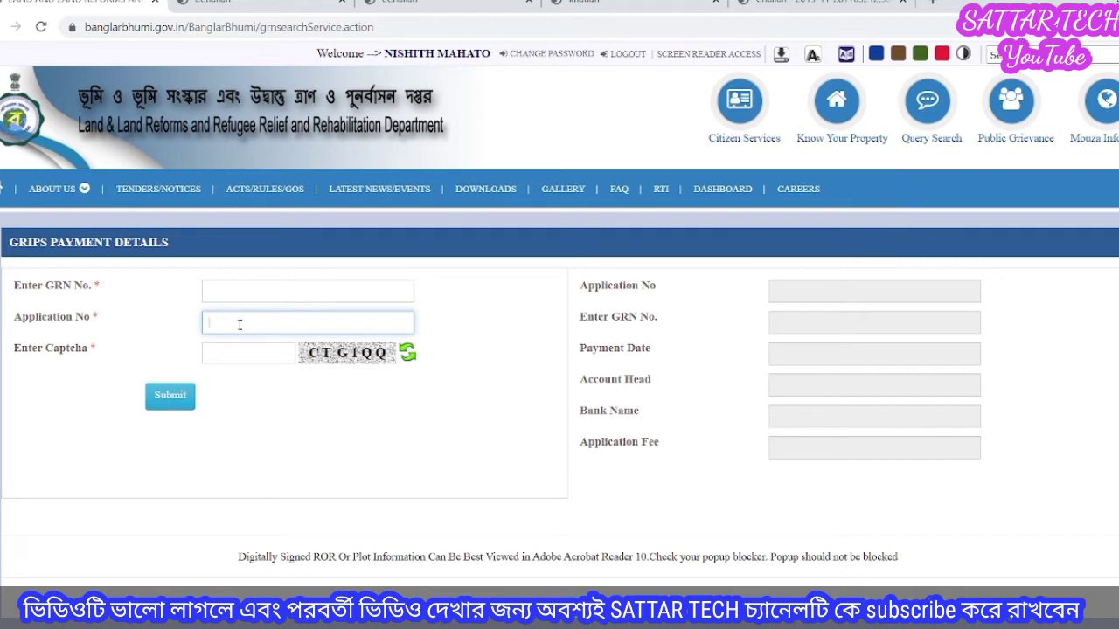
{"action": "left_click", "coordinate": [244, 356]}
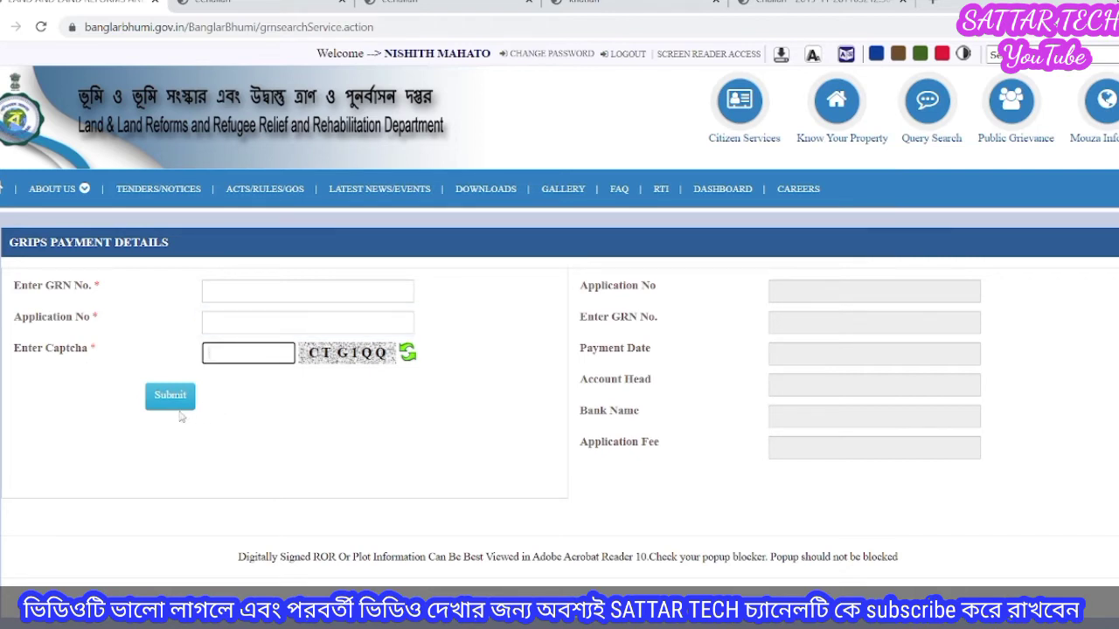